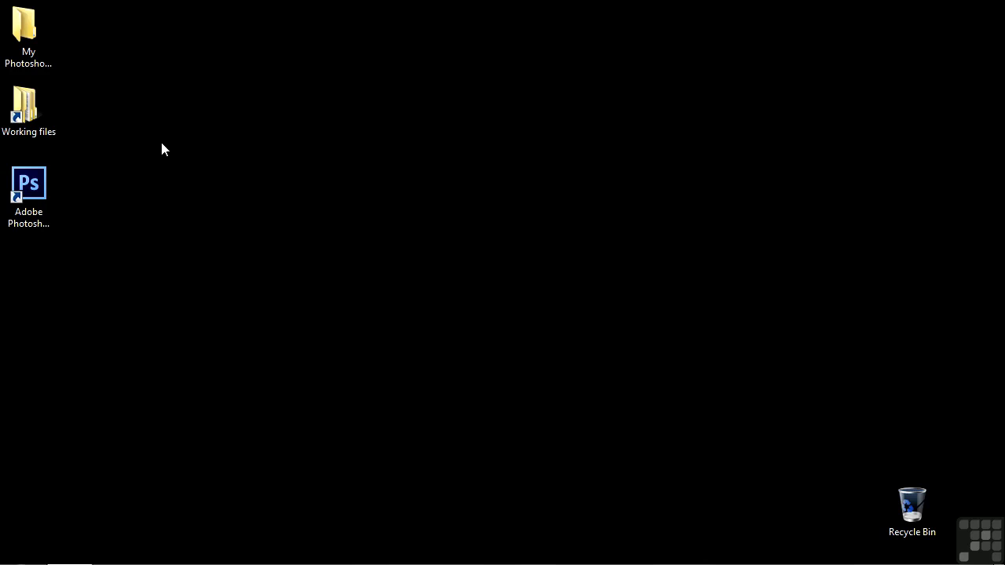
Step: Open cross-section.psd from the Photoshop projects folder inside Working files
double_click(32, 110)
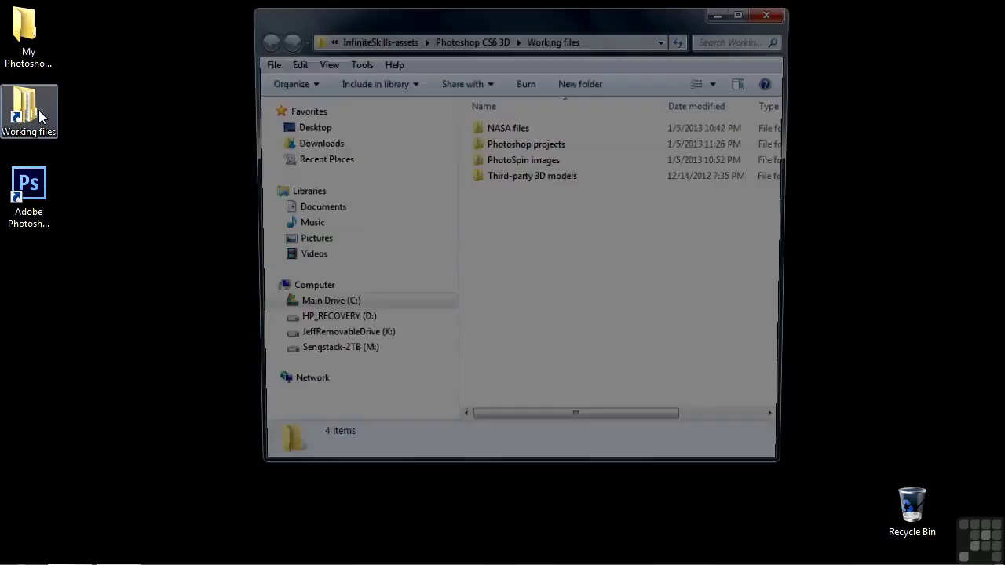
double_click(503, 144)
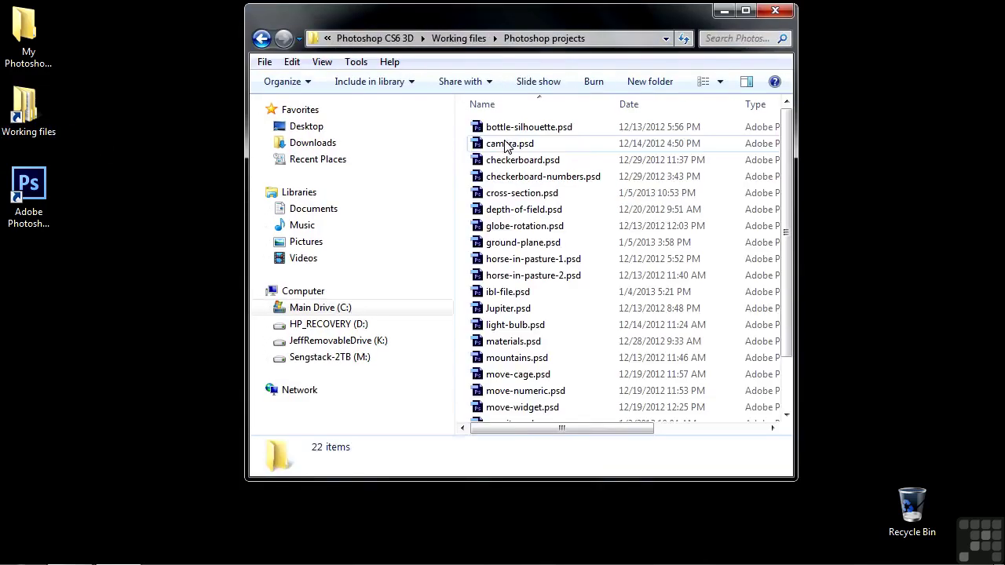
double_click(522, 194)
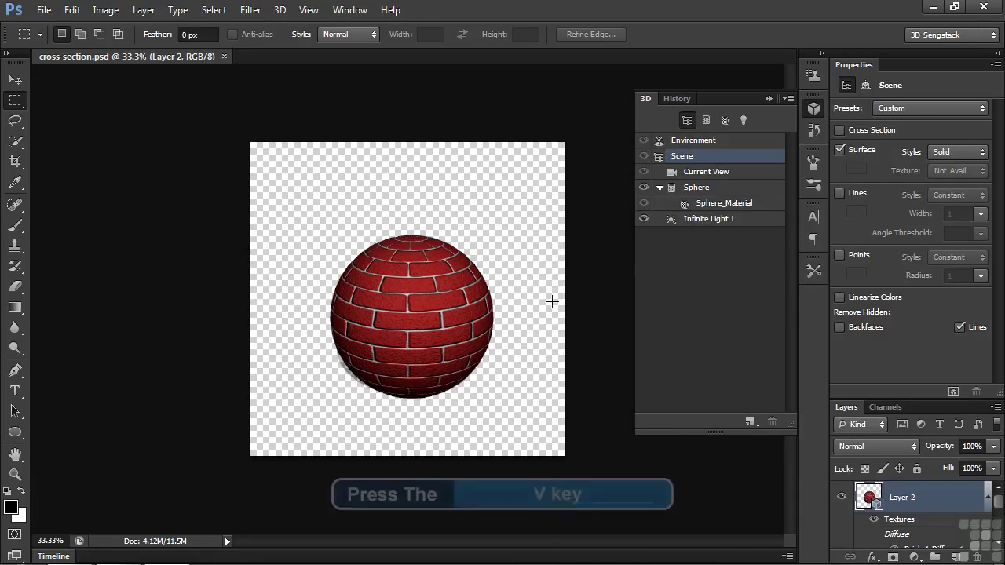
Step: Activate the Move tool and select the brick sphere's mesh, followed by its Sphere_Material
key(v)
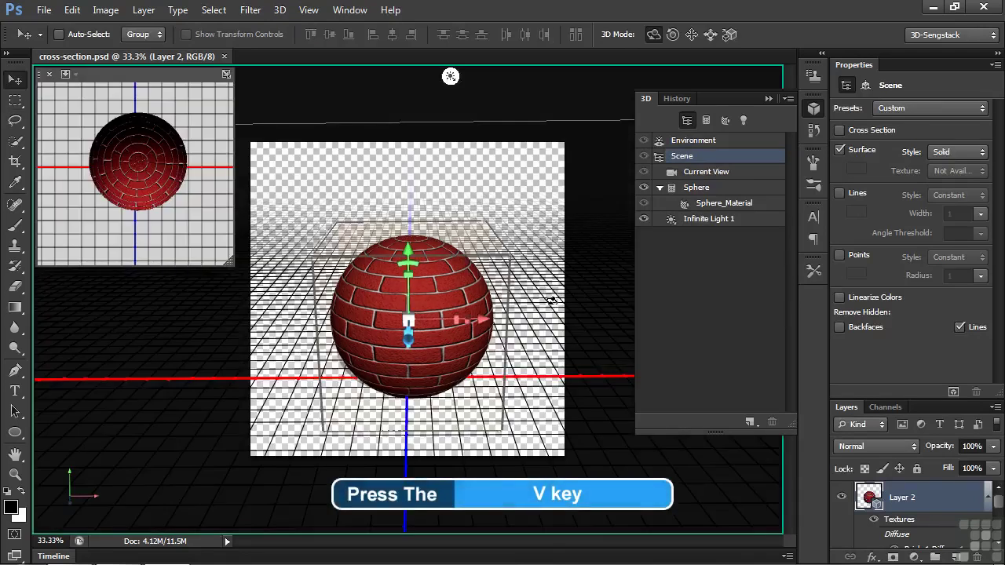
click(456, 296)
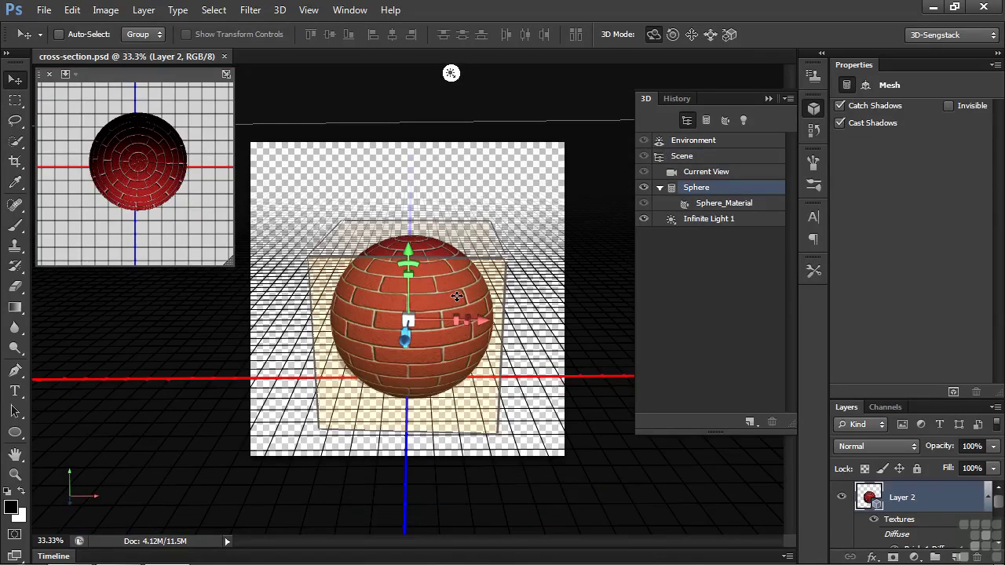
click(456, 297)
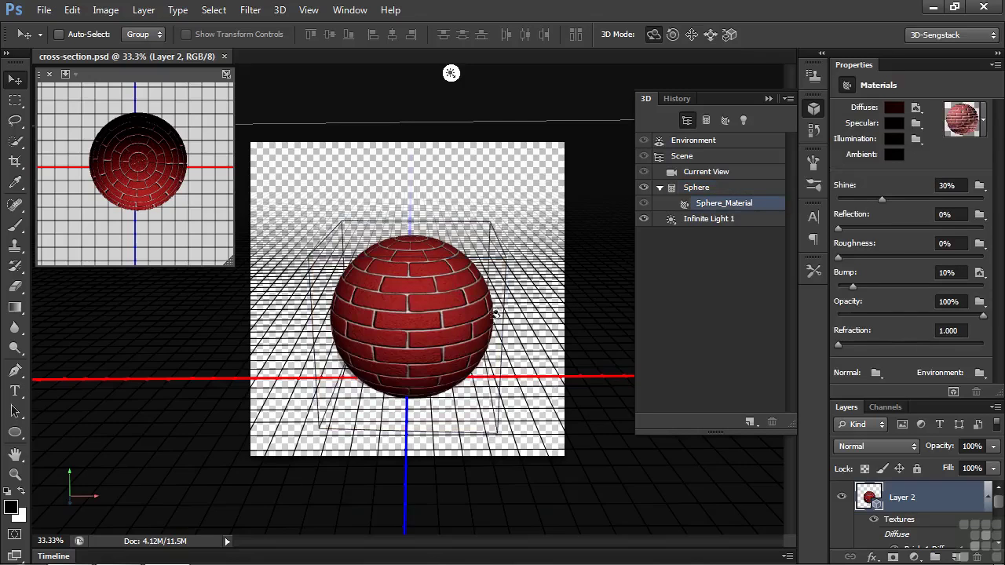
Step: Turn on Cross Section for the 3D scene and set the X-axis slice offset to -1
click(685, 157)
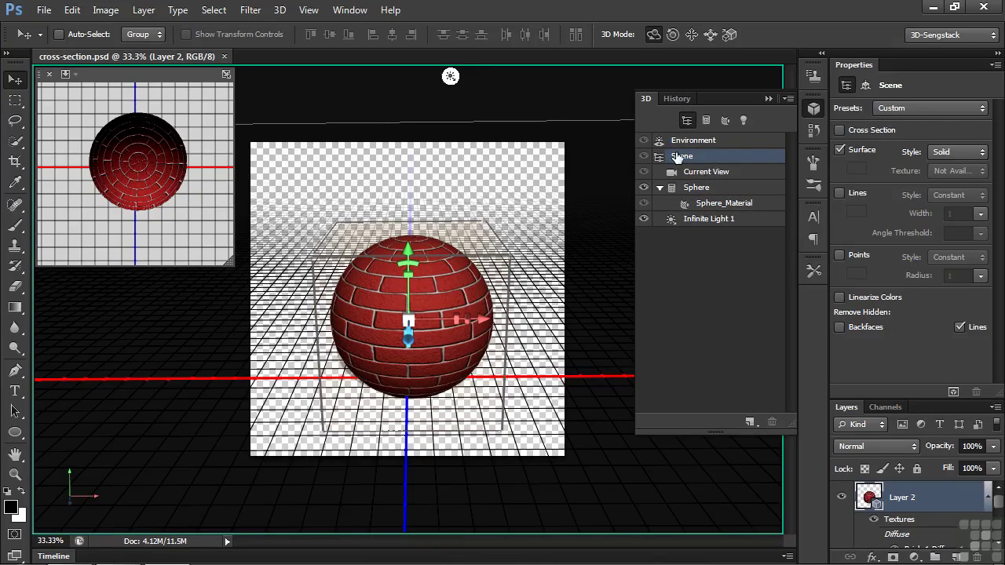
click(840, 131)
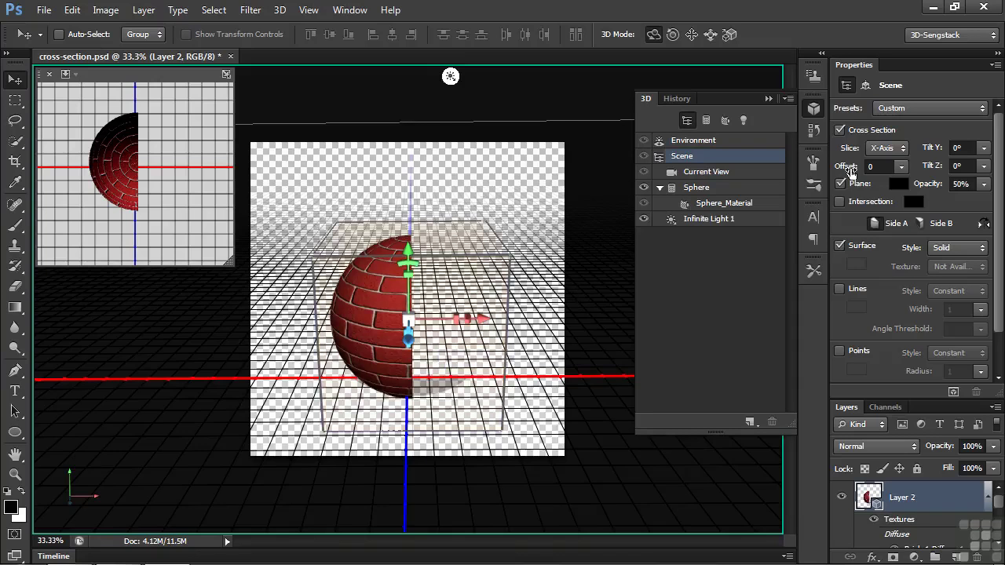
click(902, 167)
key(Escape)
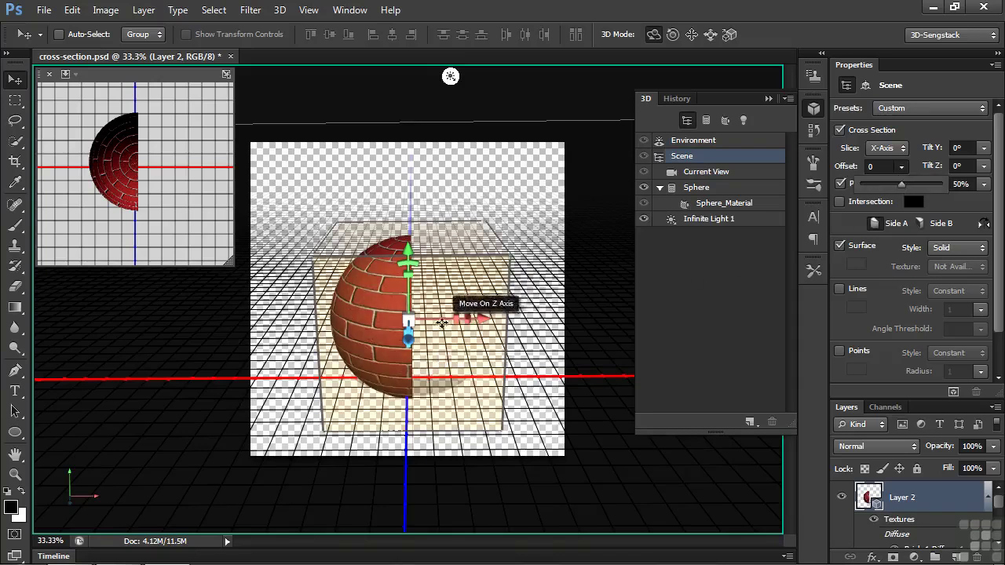
click(902, 167)
mouse_move(901, 185)
mouse_down()
mouse_move(888, 193)
mouse_move(901, 196)
mouse_up()
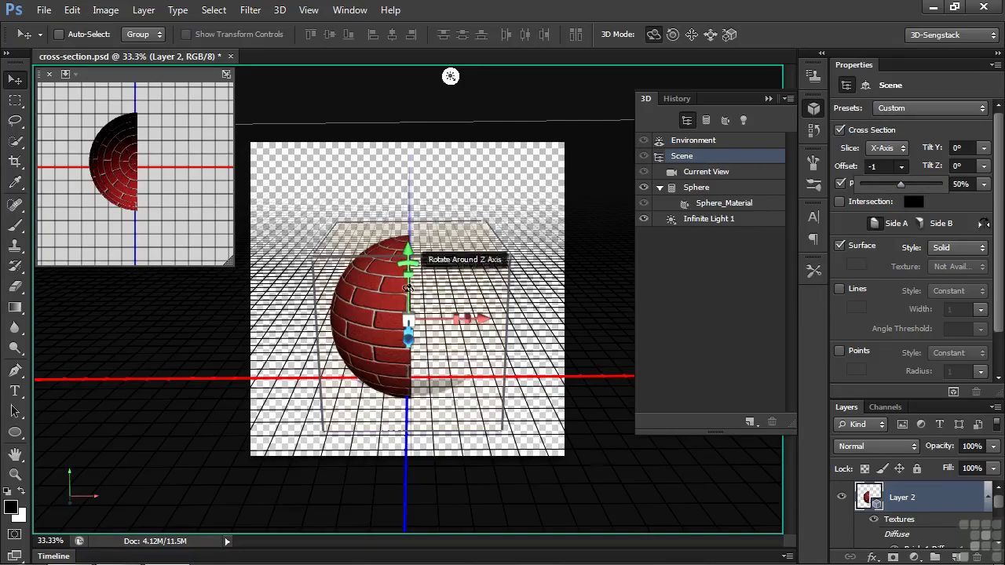
Step: Slice the scene along the Y-Axis and set the cross section offset to +52
click(902, 147)
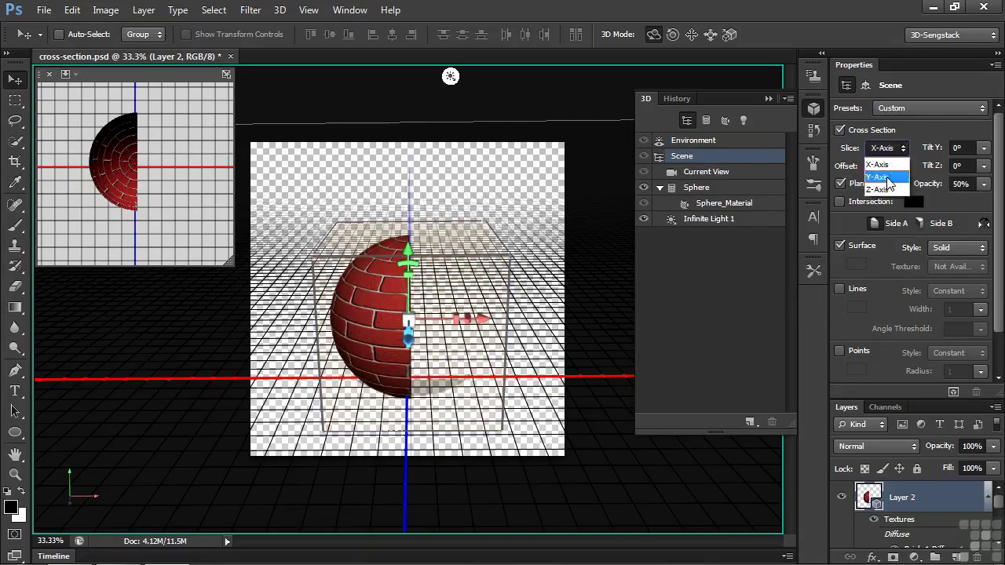
click(887, 178)
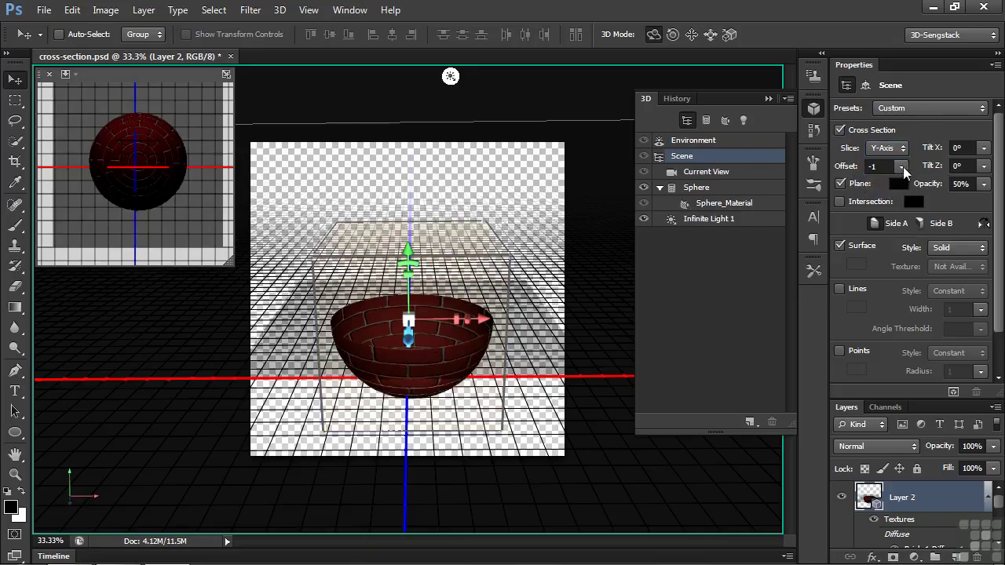
click(903, 168)
drag(902, 182, 921, 195)
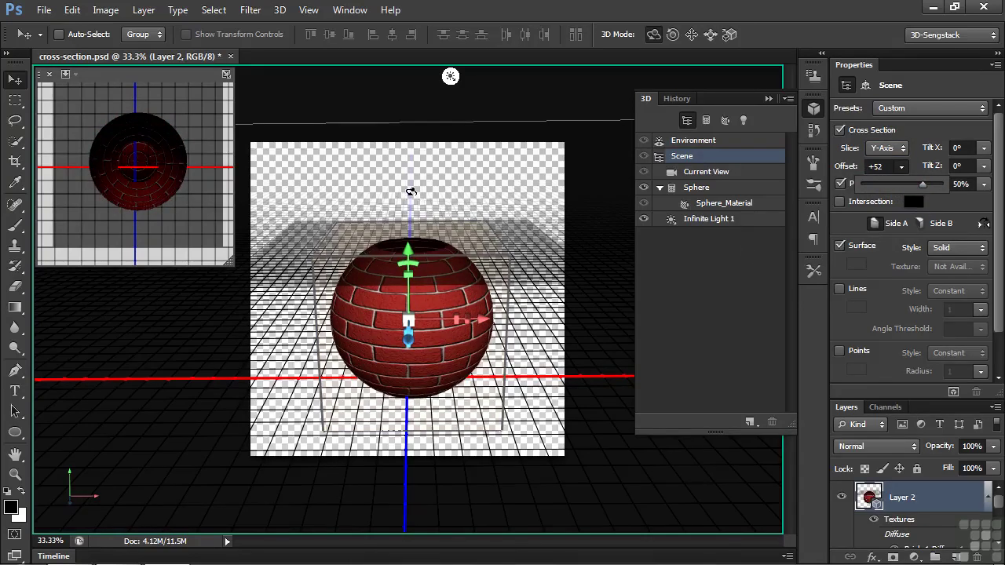
click(410, 192)
drag(413, 221, 415, 175)
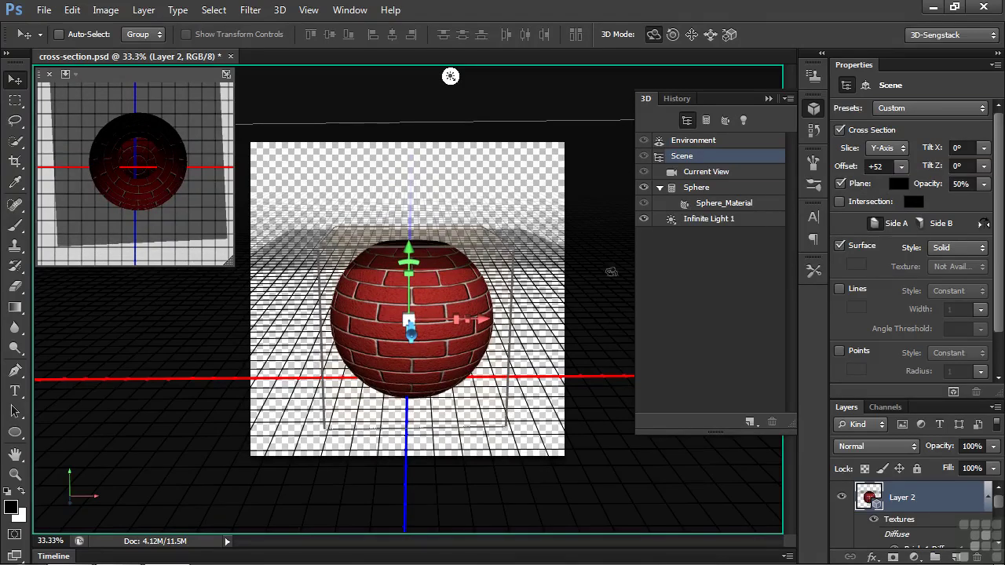
Step: Slice the scene along the Z-Axis and set the cross section offset to +11
click(904, 156)
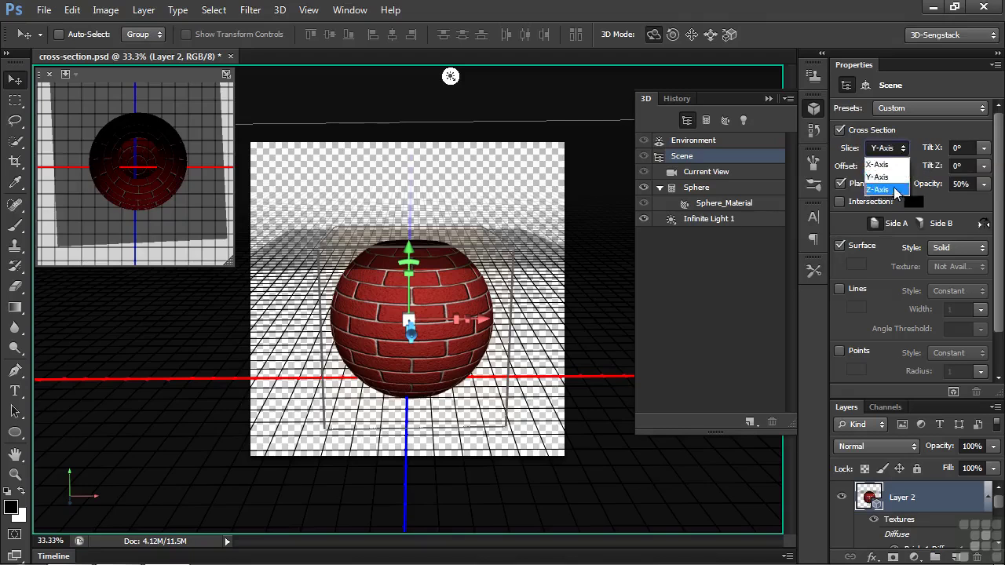
click(892, 190)
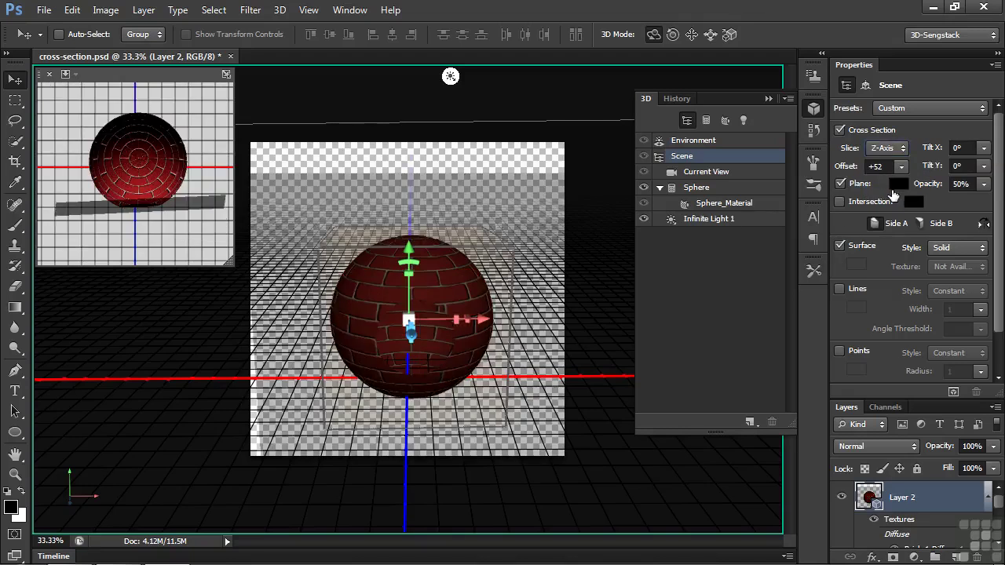
click(901, 168)
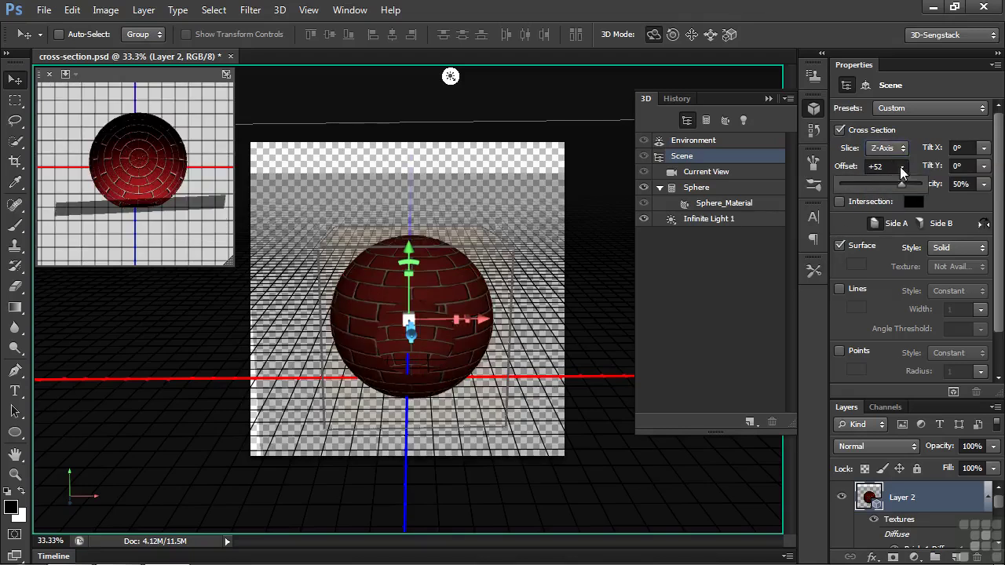
mouse_move(902, 183)
mouse_down()
mouse_move(875, 190)
mouse_move(887, 192)
mouse_up()
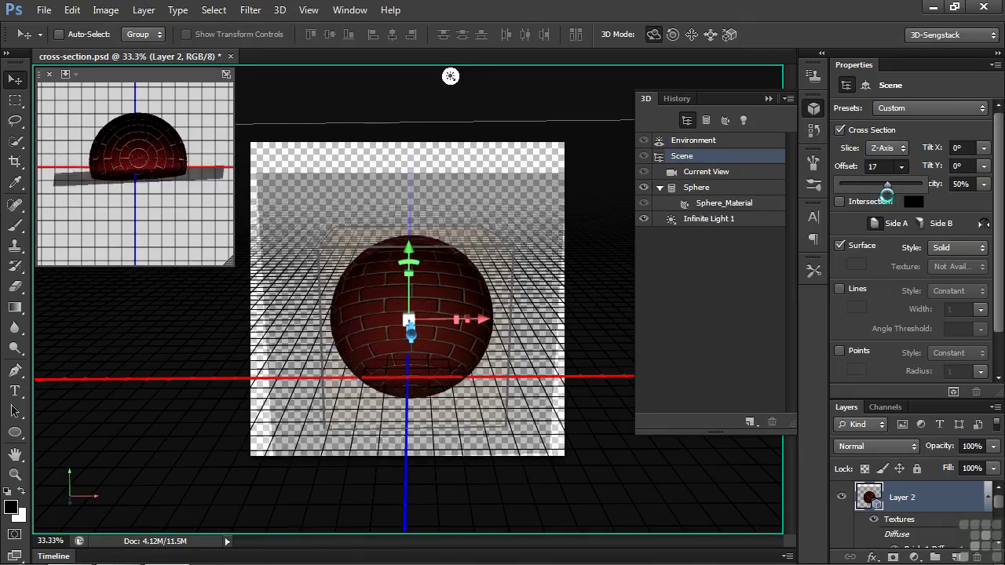
Step: Switch the cross section slice back to the X-Axis and set its offset to +1
click(895, 148)
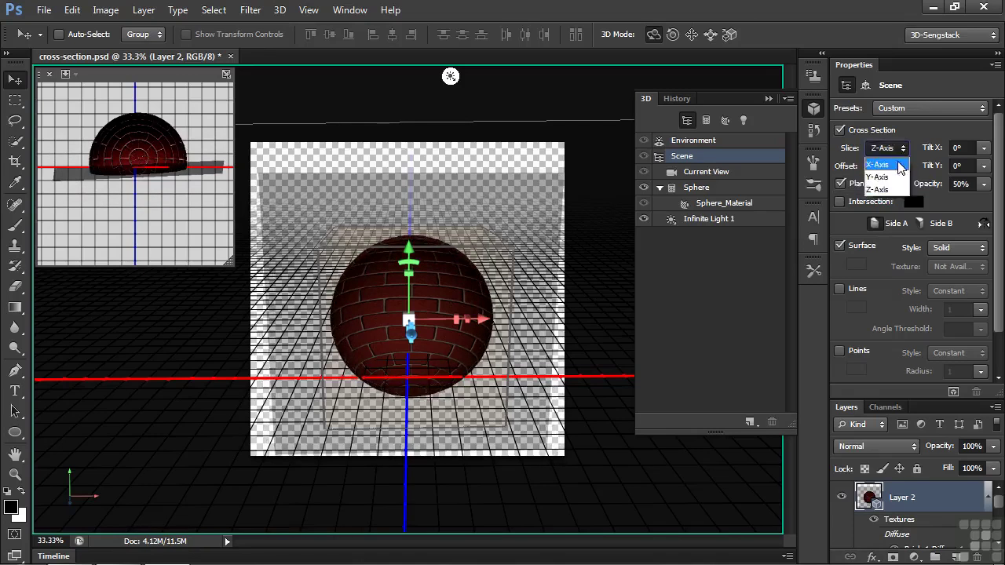
click(903, 165)
click(902, 167)
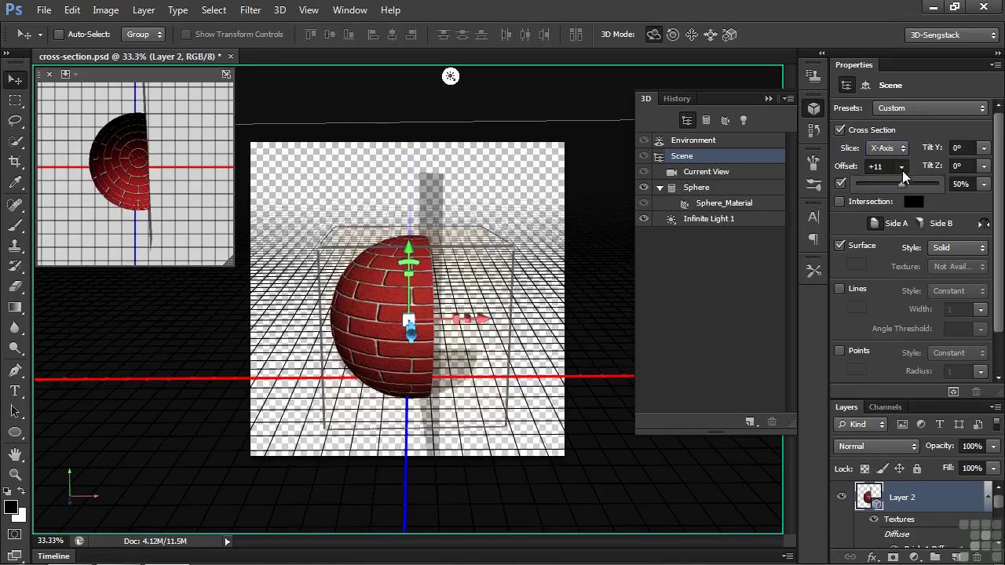
drag(903, 184, 896, 184)
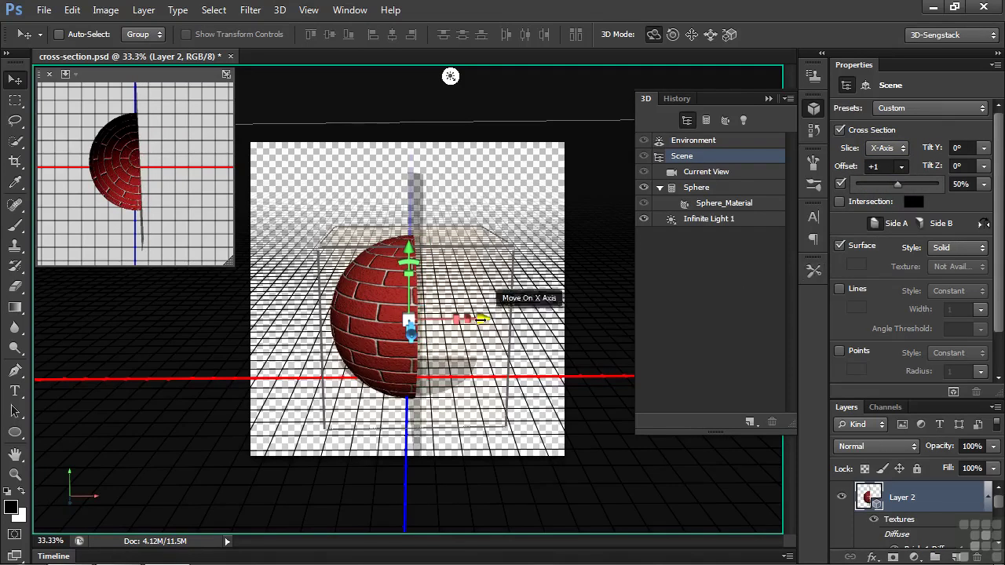
Step: Set the cross section plane's opacity to 62% and its colour to dark red (700e0e)
drag(436, 315, 430, 378)
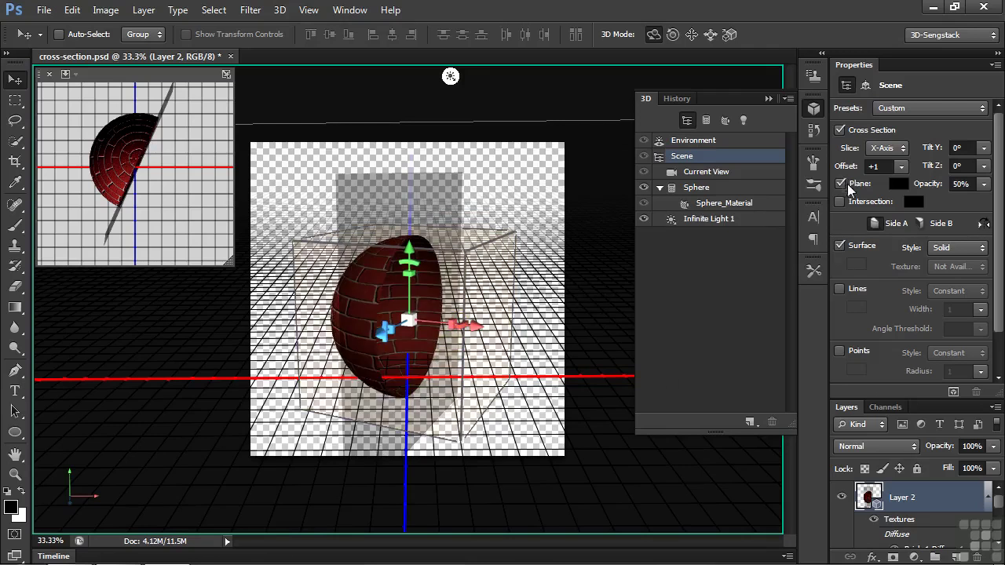
mouse_move(925, 186)
mouse_down()
mouse_move(942, 193)
mouse_move(933, 193)
mouse_up()
click(900, 186)
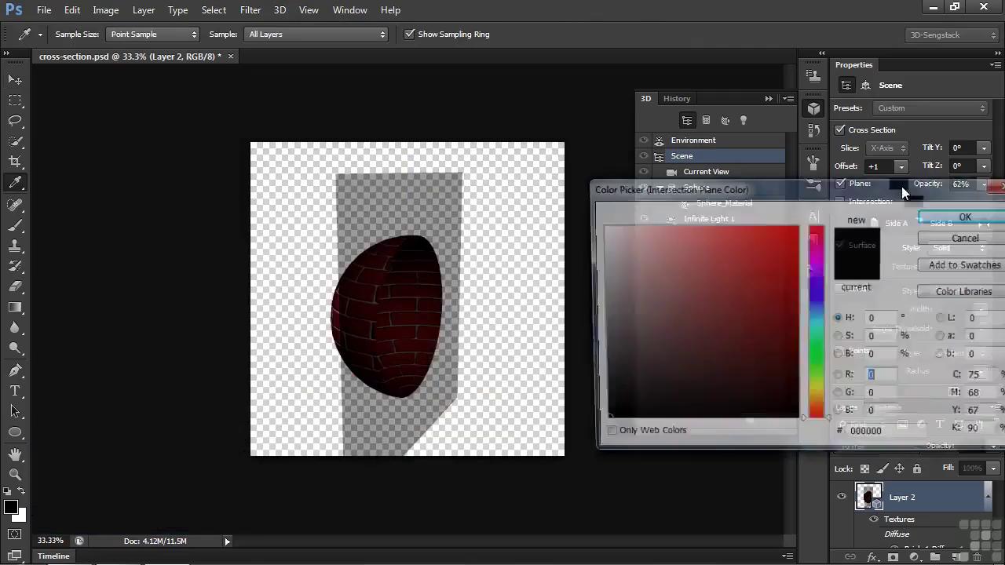
click(774, 338)
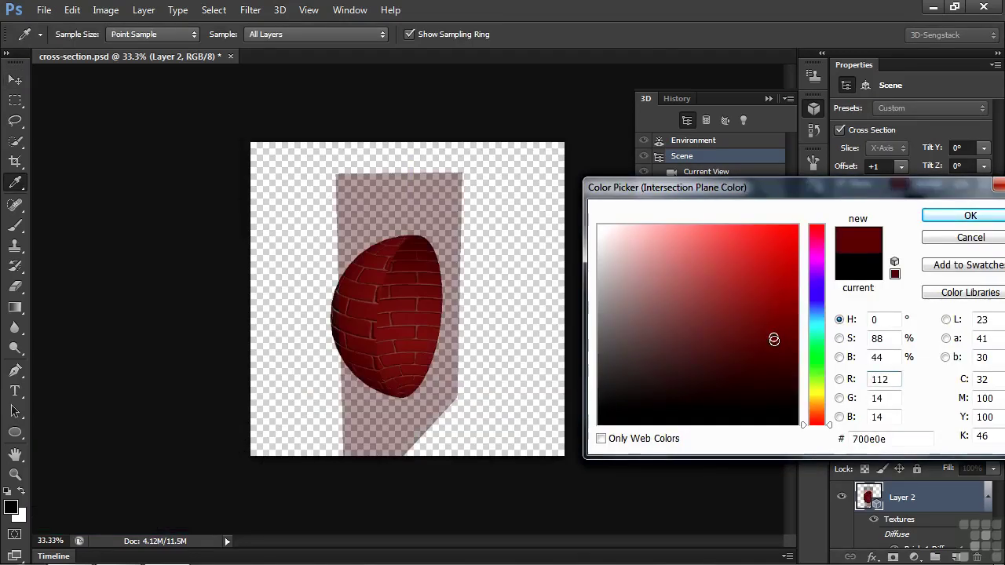
click(971, 215)
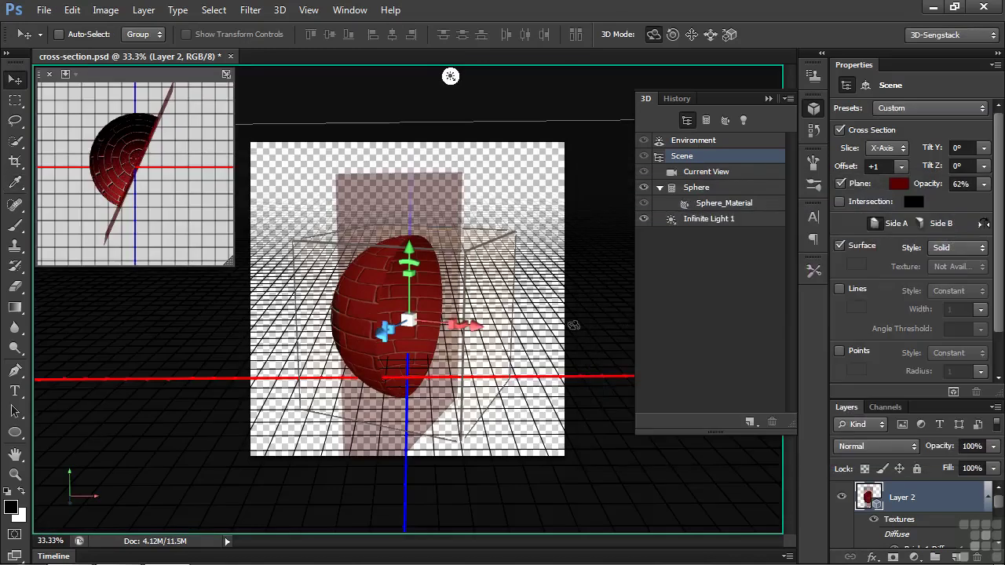
Step: Set the cross section plane's opacity to 99%, and turn off the plane's display
drag(927, 183, 956, 184)
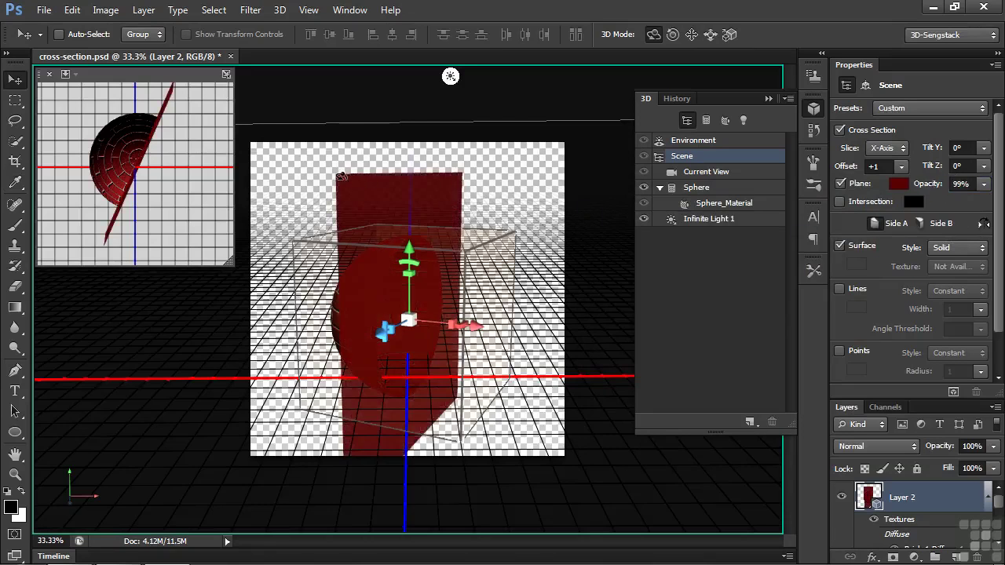
mouse_move(410, 276)
mouse_down()
mouse_move(413, 265)
mouse_move(449, 305)
mouse_move(408, 273)
mouse_up()
click(840, 184)
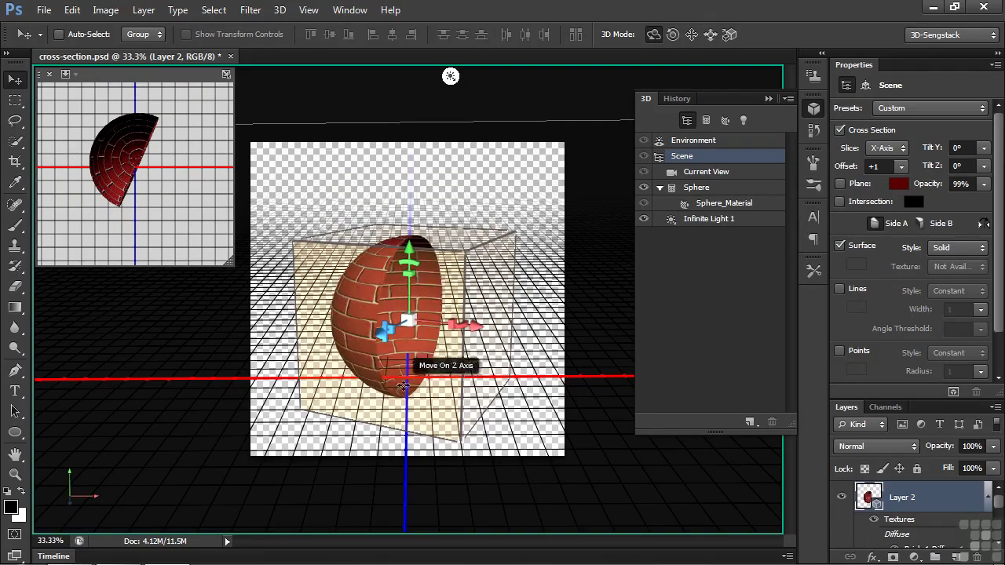
Step: Show the cross section's intersection edge and colour it purple (8714c9)
click(841, 201)
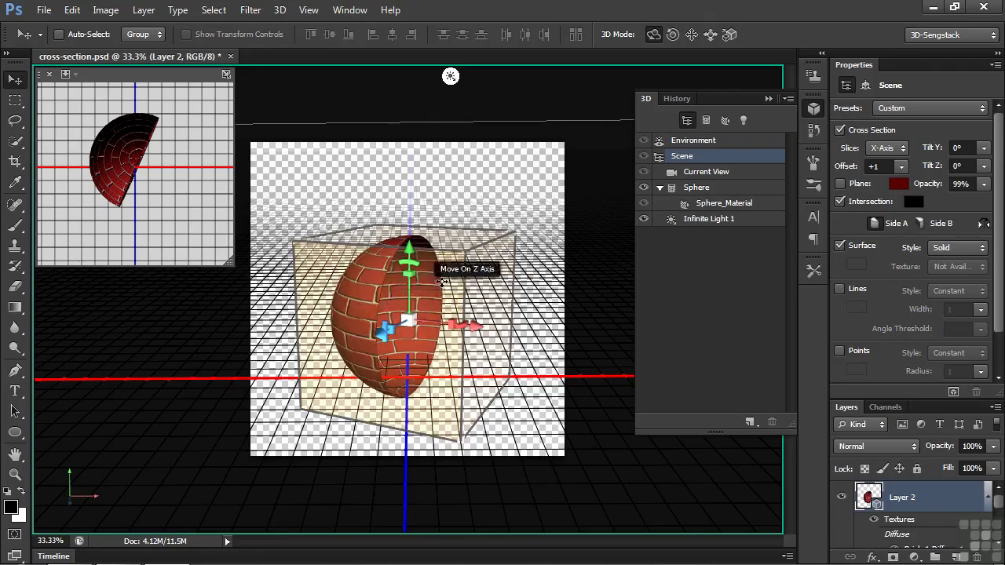
click(909, 202)
click(809, 271)
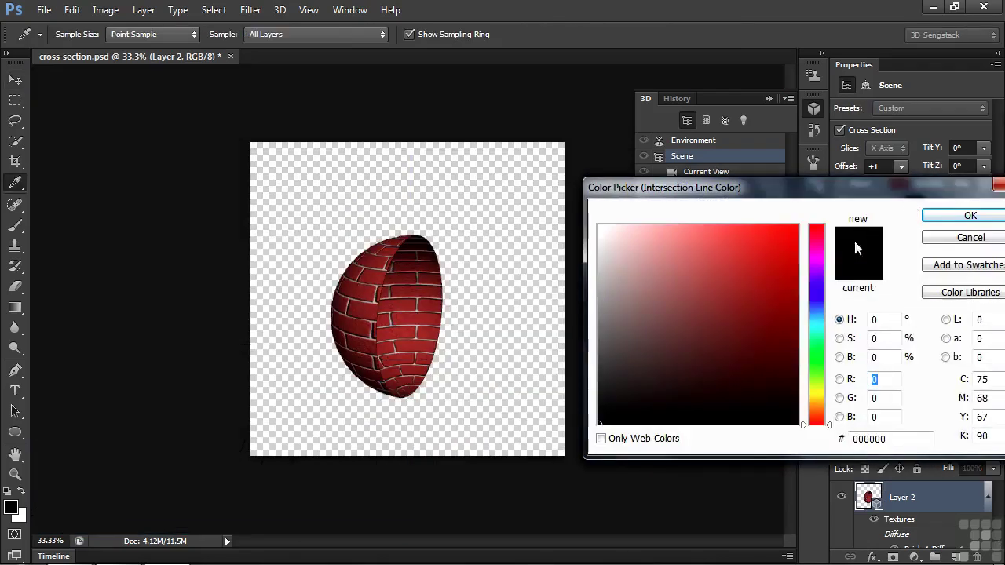
click(778, 267)
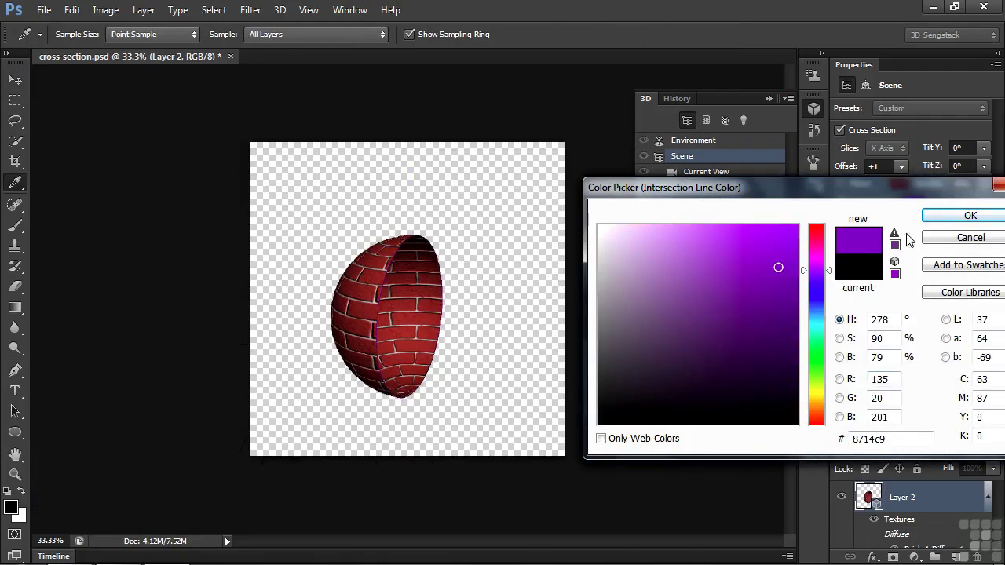
click(970, 216)
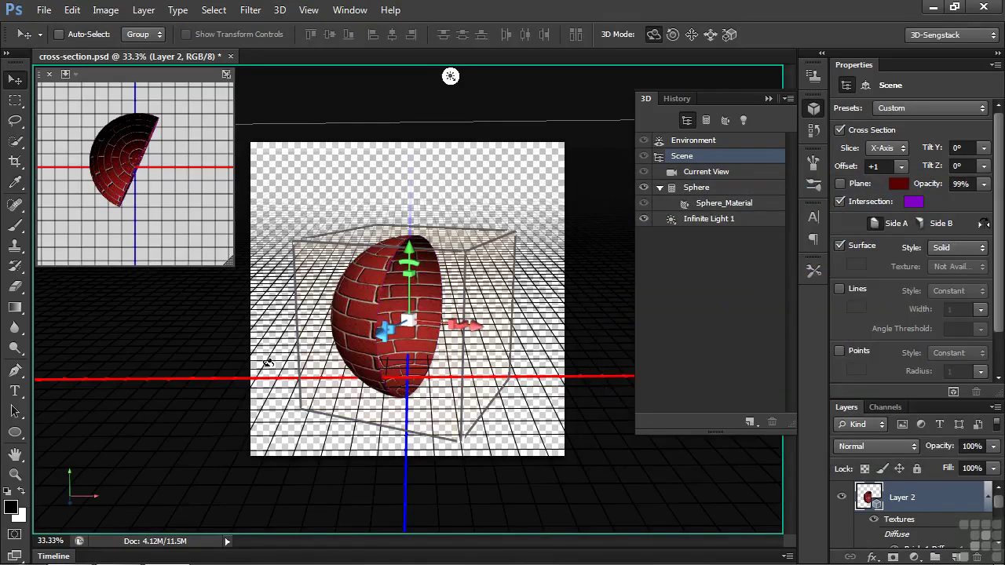
Step: Inspect the intersection edge up close, hide it, and set the cross section offset to -1
key(ctrl+plus)
key(ctrl+plus)
key(ctrl+plus)
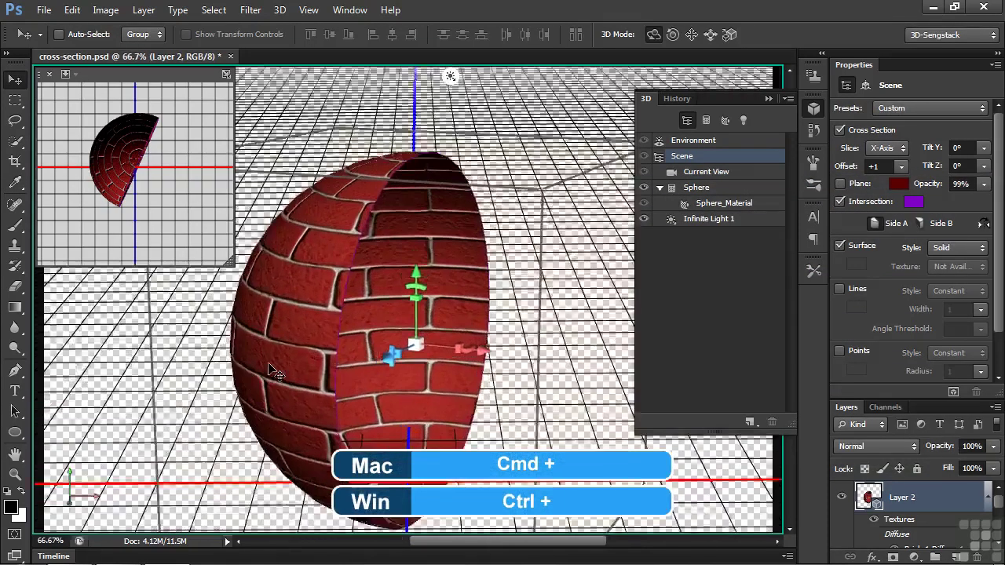
key(ctrl+0)
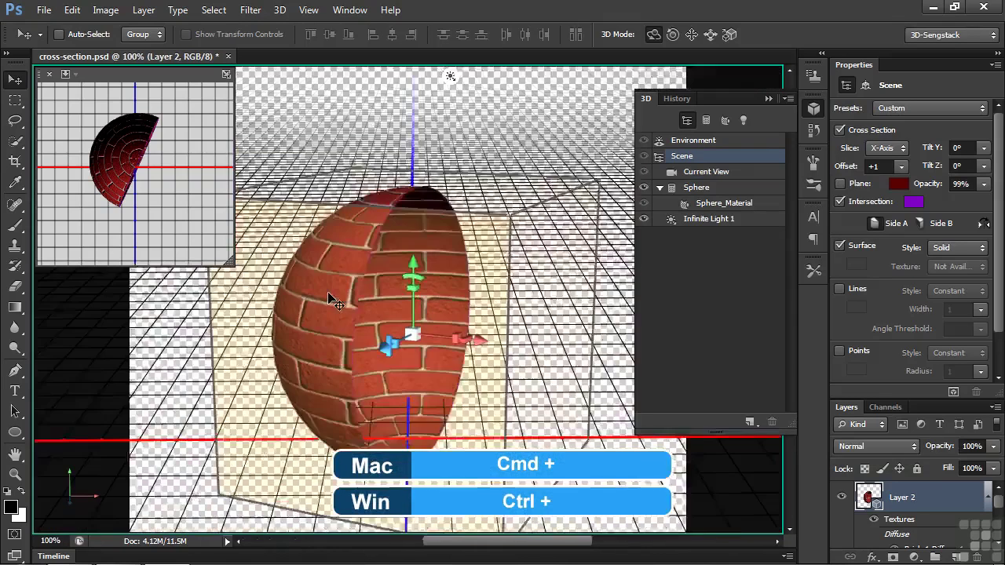
click(840, 202)
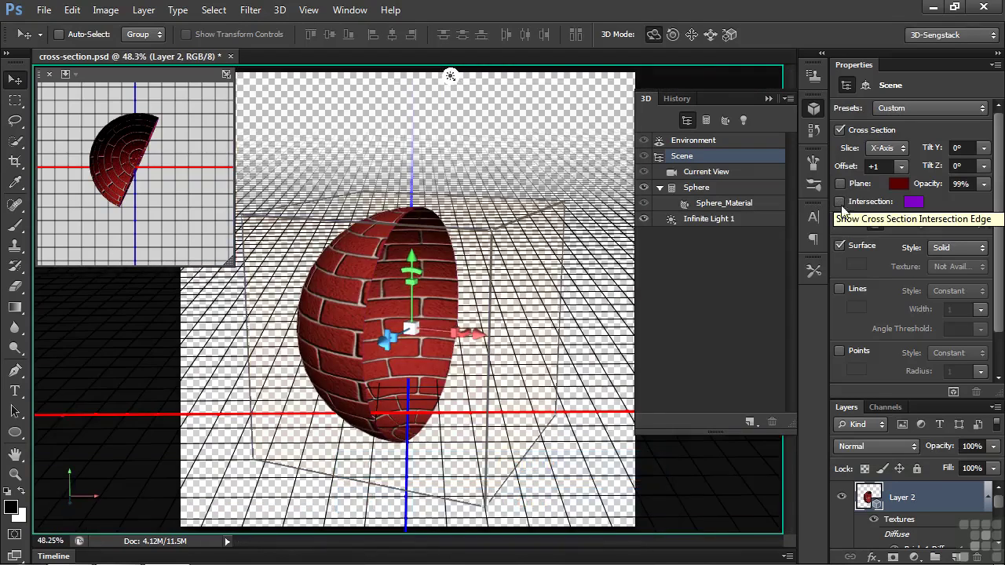
drag(901, 166, 901, 202)
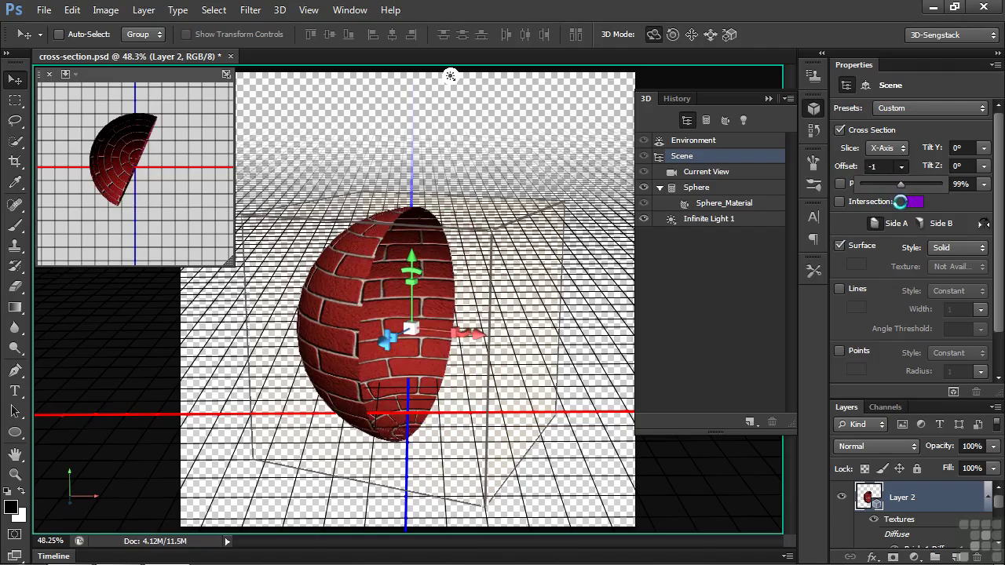
Step: Flip the sphere's cross section to the opposite side and back, and try slicing along the Y-Axis and Z-Axis
click(983, 224)
click(984, 225)
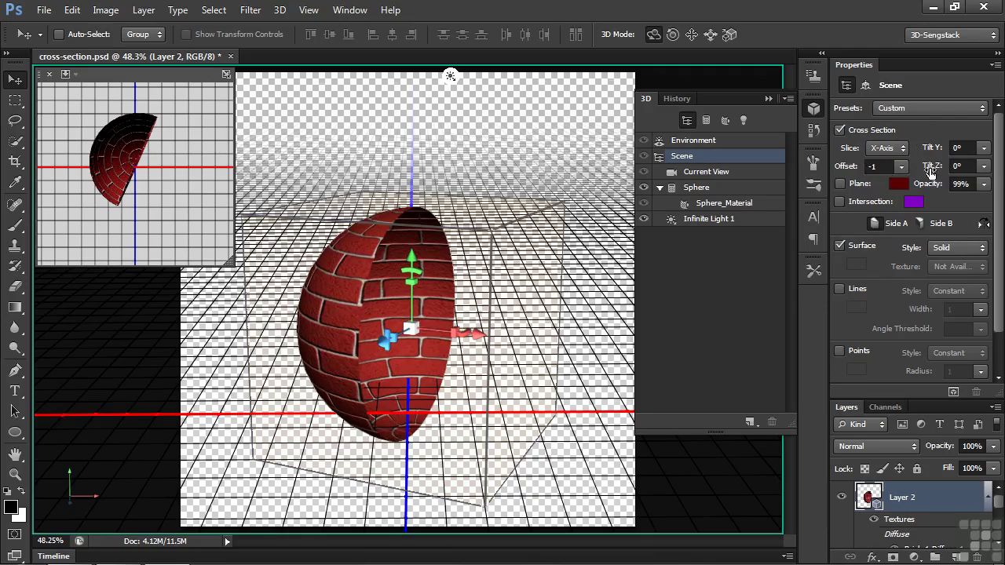
click(907, 149)
click(889, 176)
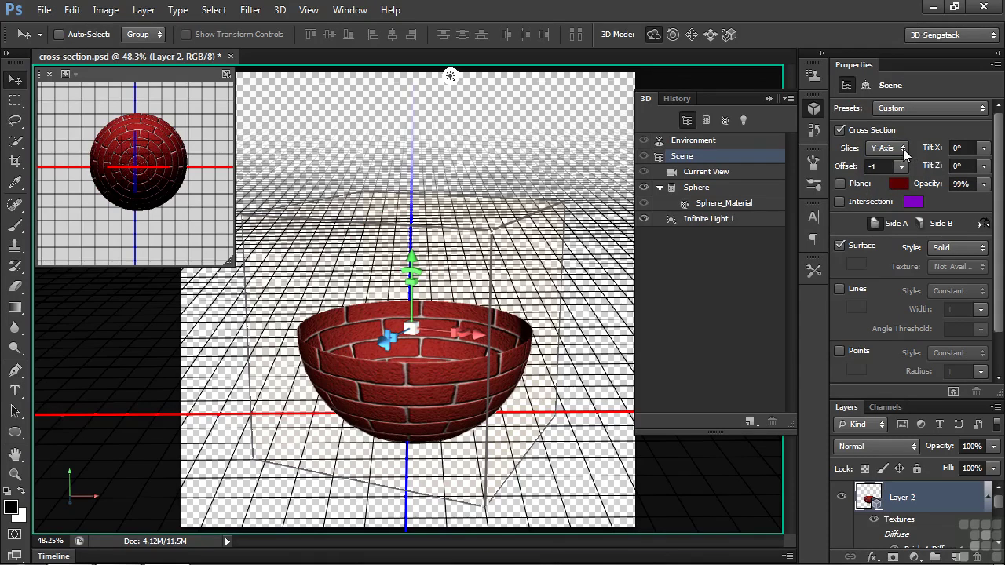
click(903, 149)
click(884, 191)
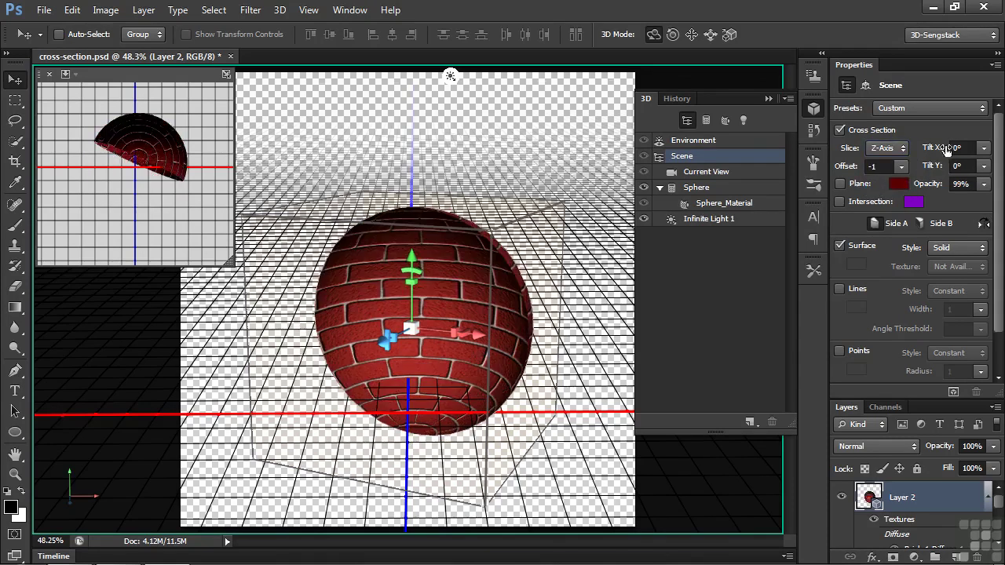
Step: Return the sphere's slice to the X-Axis and tilt the cross section to -7° on Y and +2° on Z
click(906, 151)
click(897, 162)
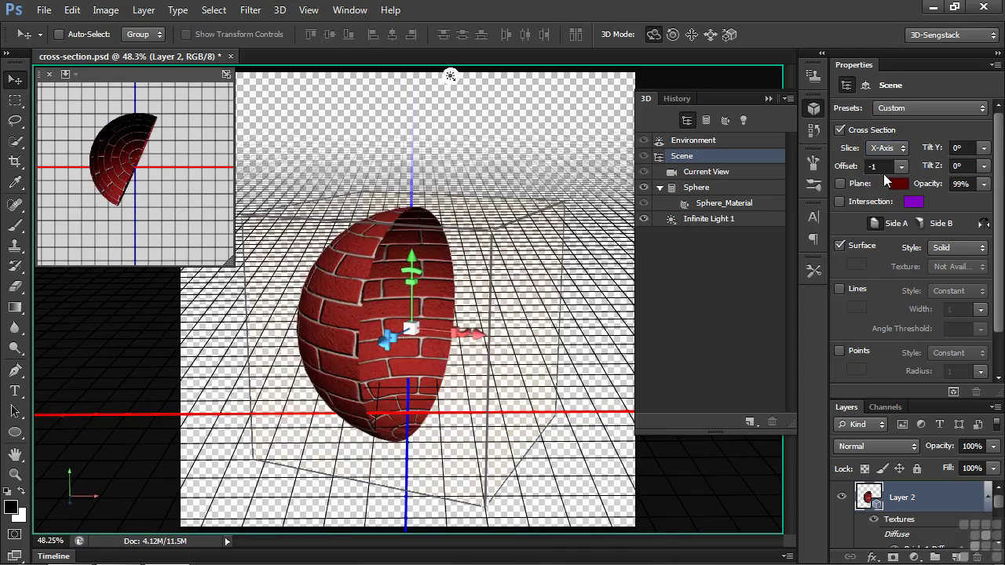
drag(936, 149, 940, 189)
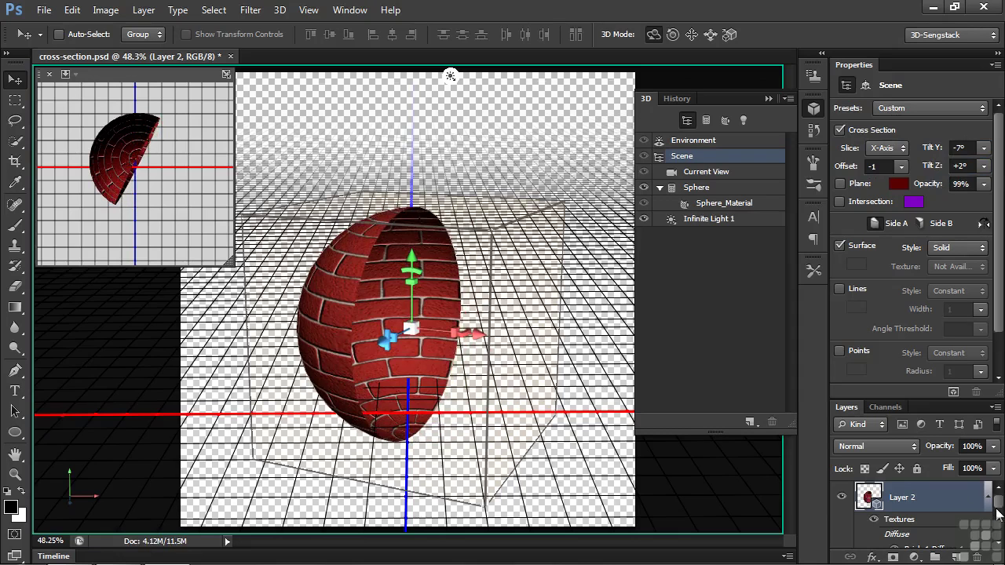
Step: Hide Layer 2 with the brick sphere, and show and select Layer 3 with the wine bottle
click(841, 496)
drag(1000, 503, 1000, 521)
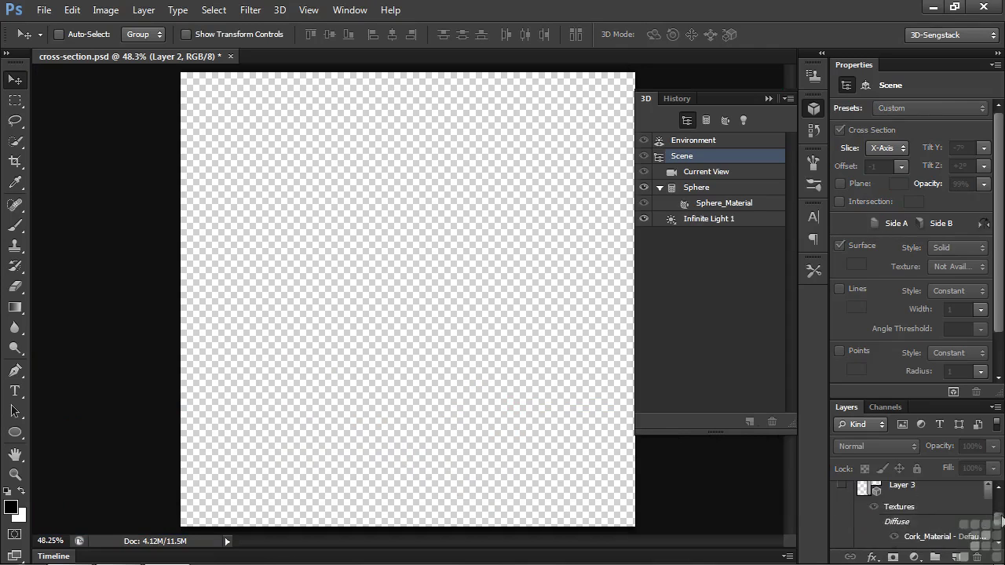
click(841, 485)
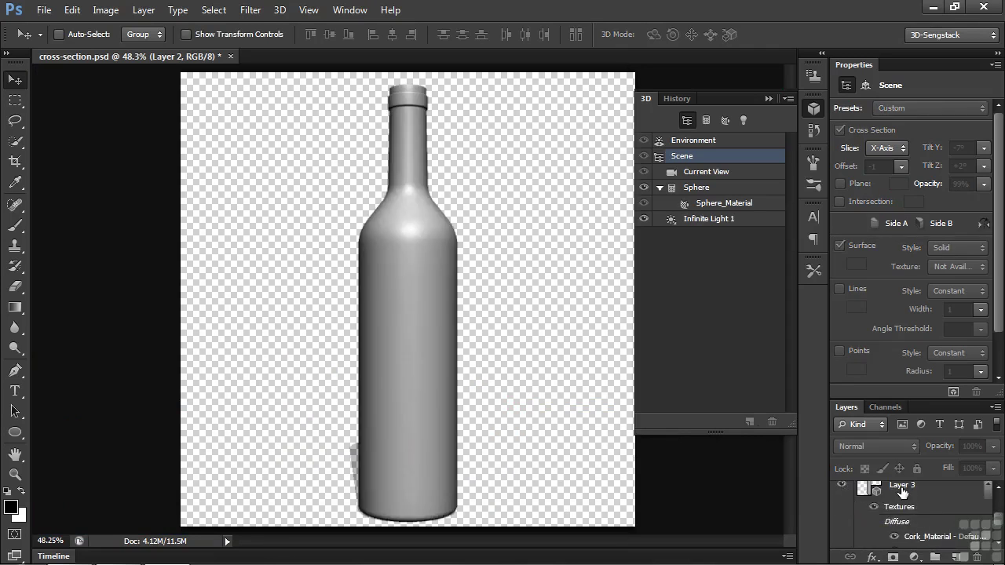
click(901, 487)
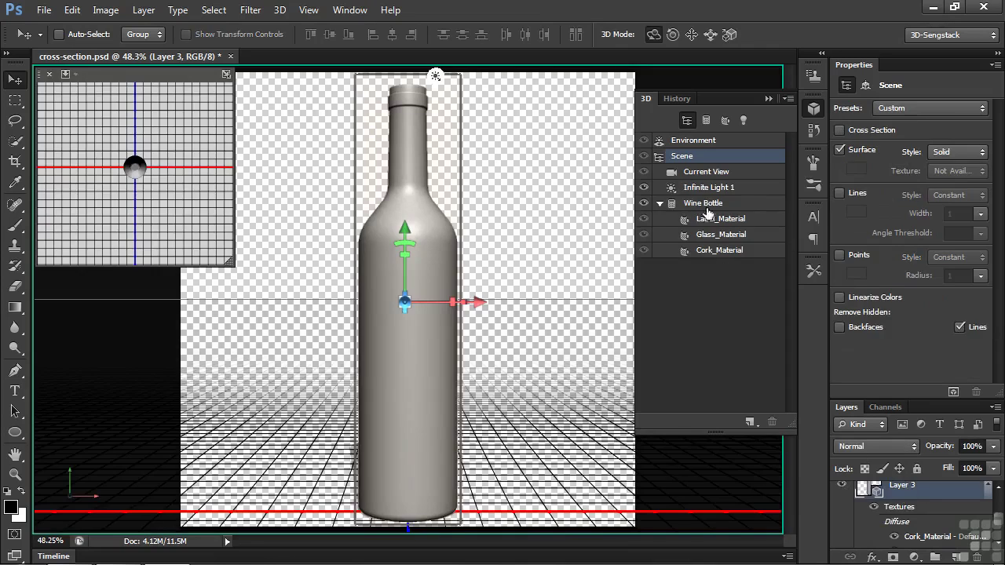
Step: Enable an X-Axis cross section with offset +3 on the wine bottle scene, rotating the bottle to expose its cut side
click(840, 130)
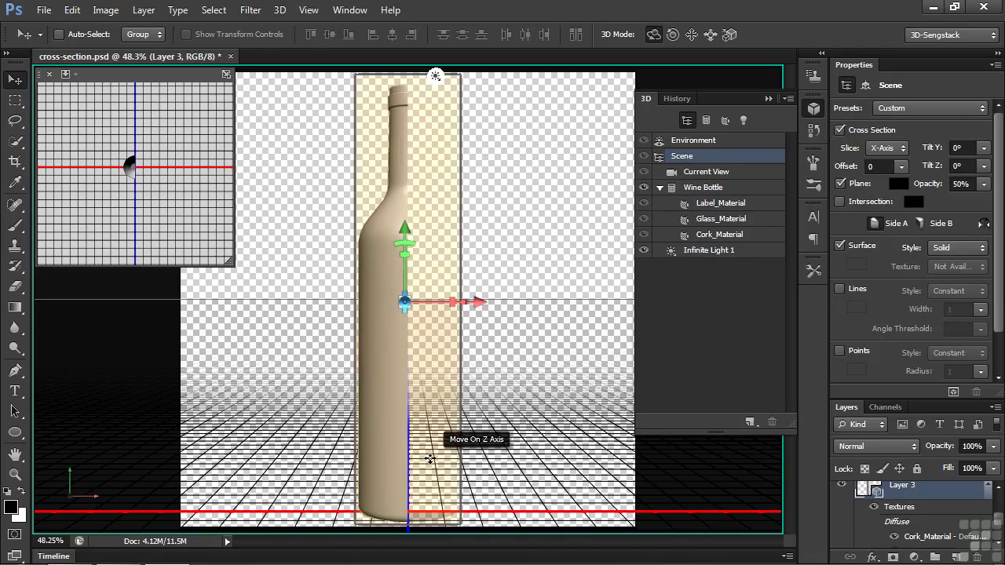
click(464, 304)
drag(464, 303, 507, 321)
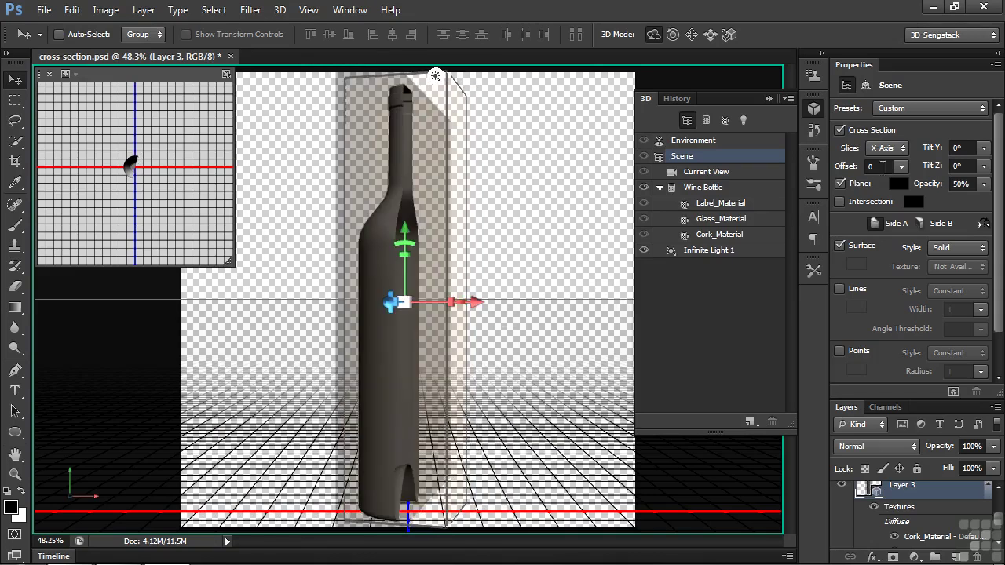
drag(901, 171, 935, 183)
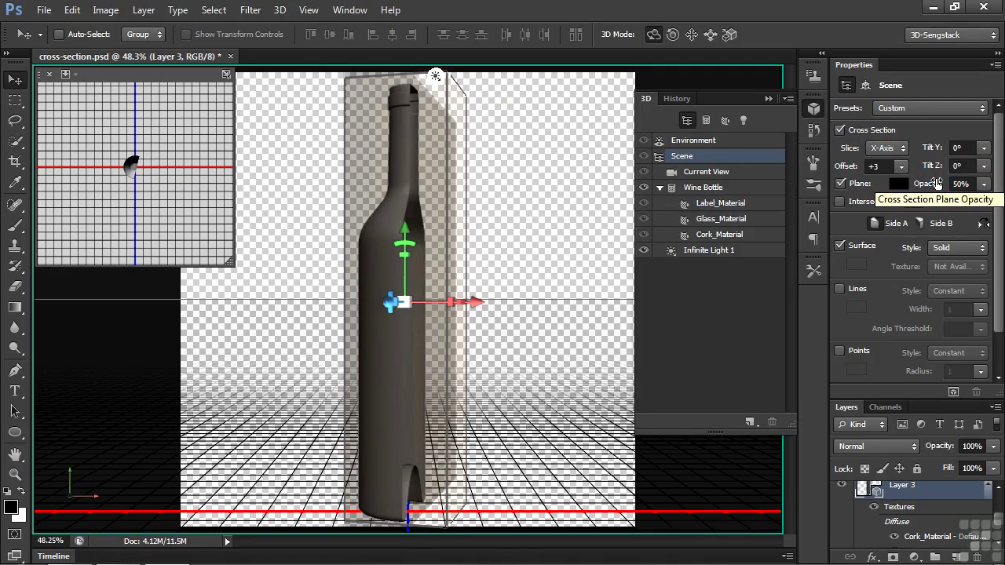
Step: Turn off the bottle's cross section and try a 3% reflection on Label_Material, resetting it to 0%
click(841, 131)
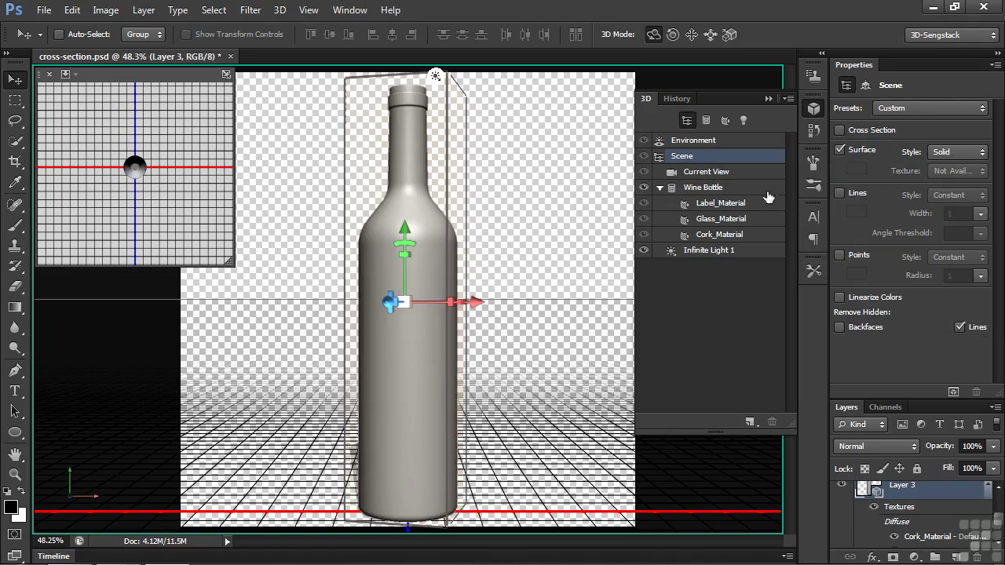
click(729, 205)
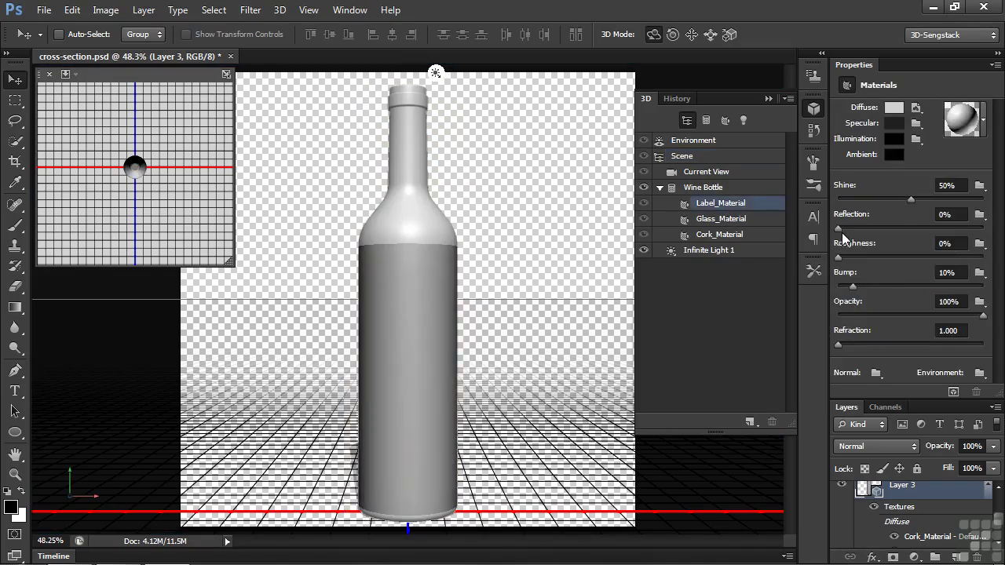
drag(839, 228, 843, 228)
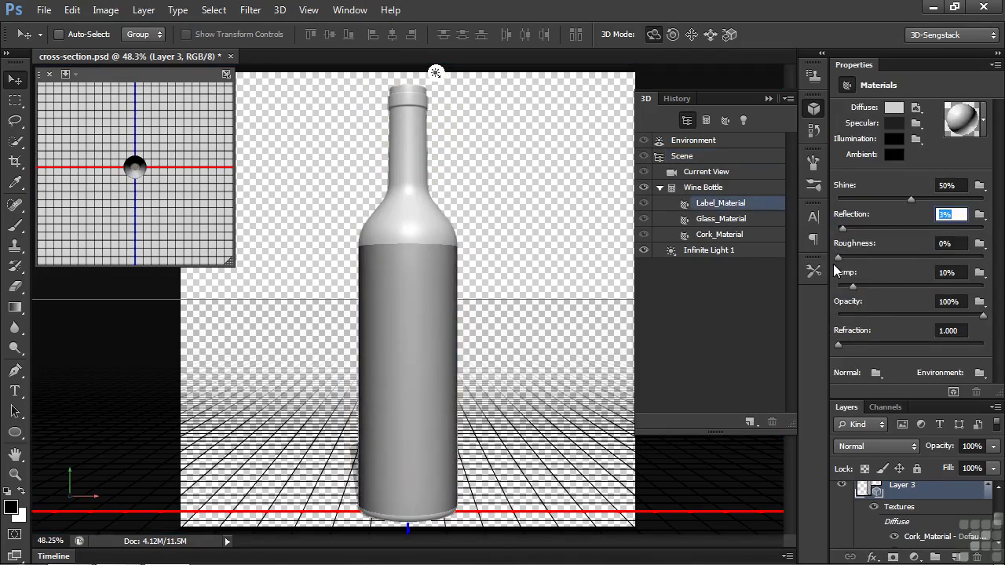
click(685, 158)
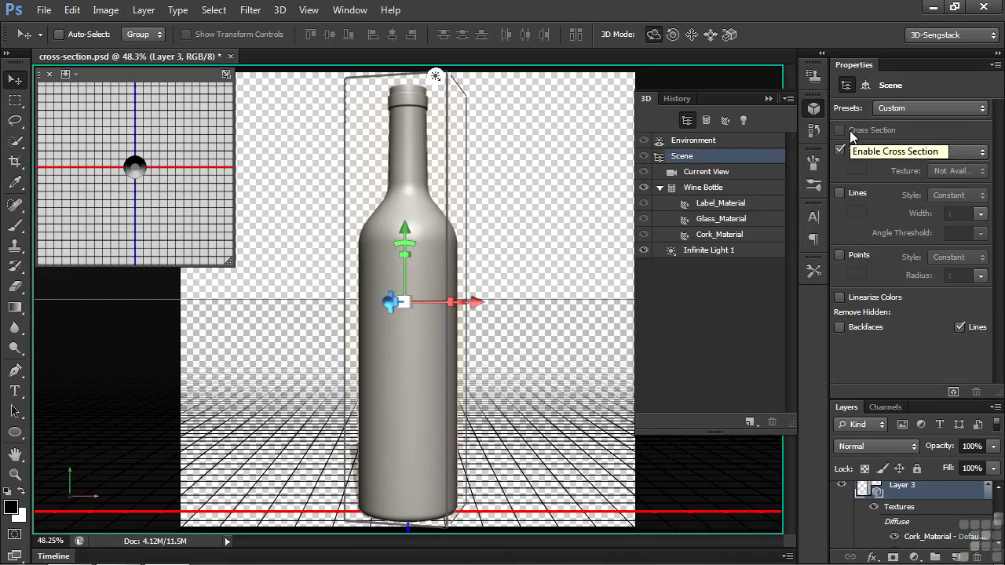
click(741, 204)
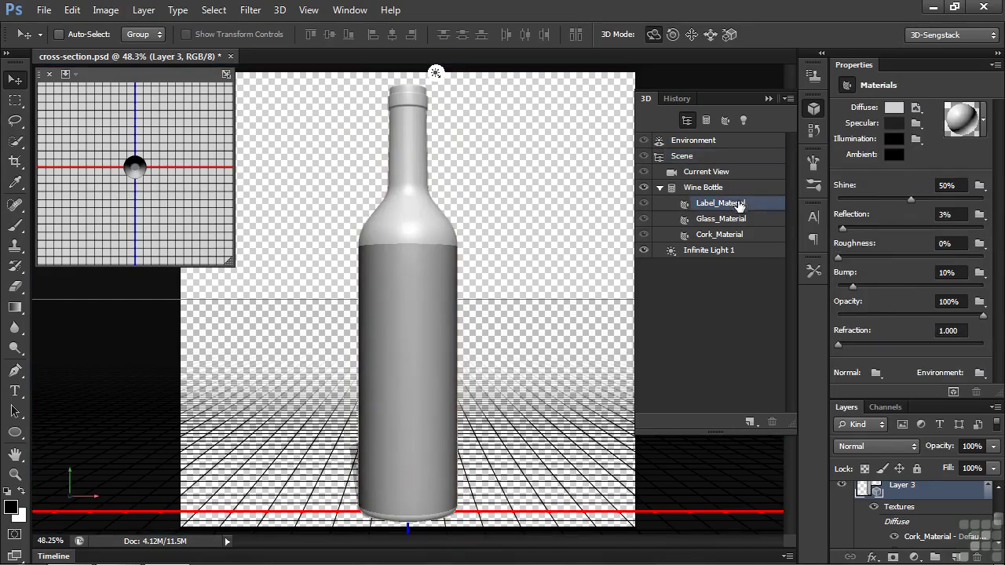
drag(843, 229, 835, 226)
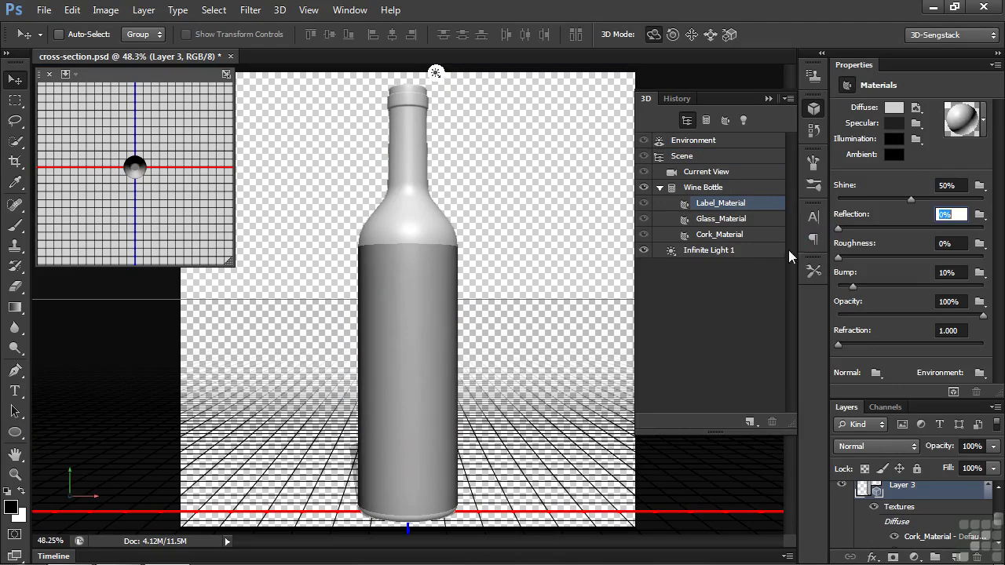
Step: Re-enable the wine bottle's cross section and set the reflection of Label_Material to 18%
click(685, 157)
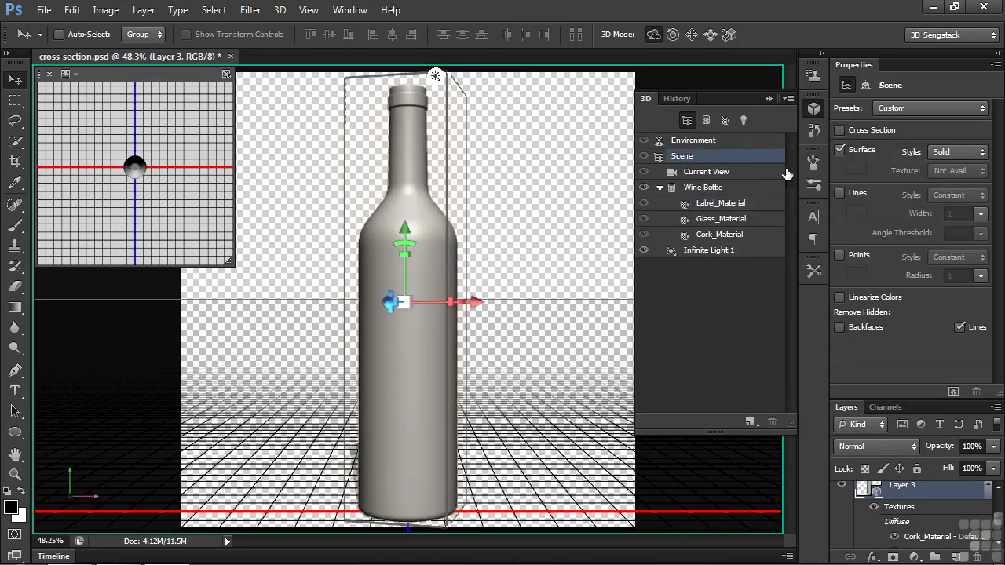
click(841, 131)
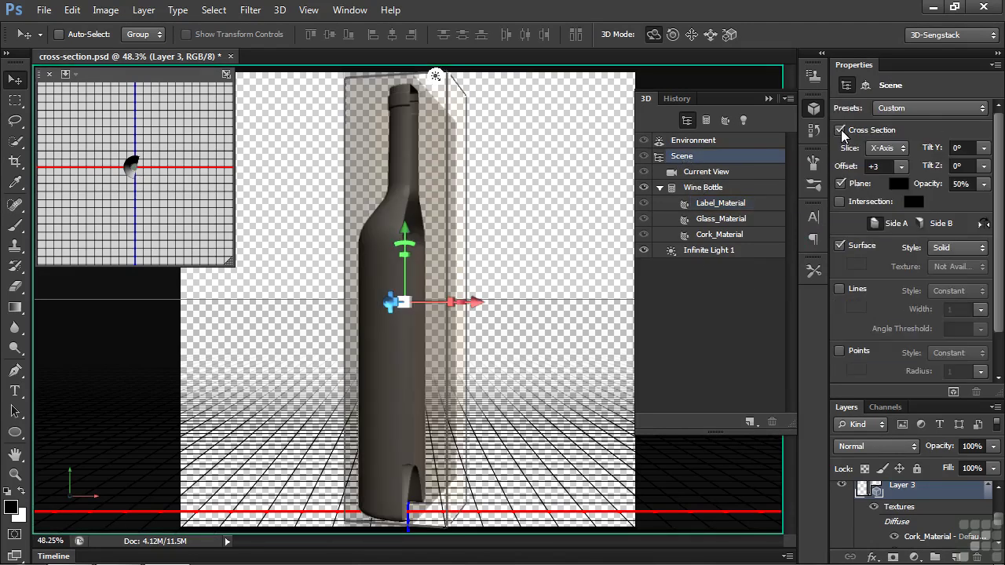
click(733, 205)
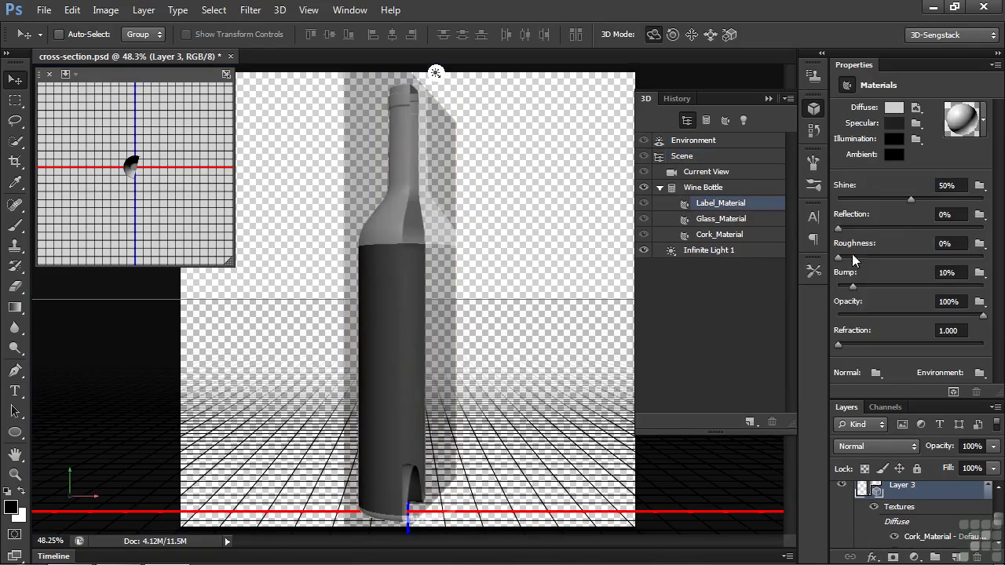
drag(838, 228, 864, 228)
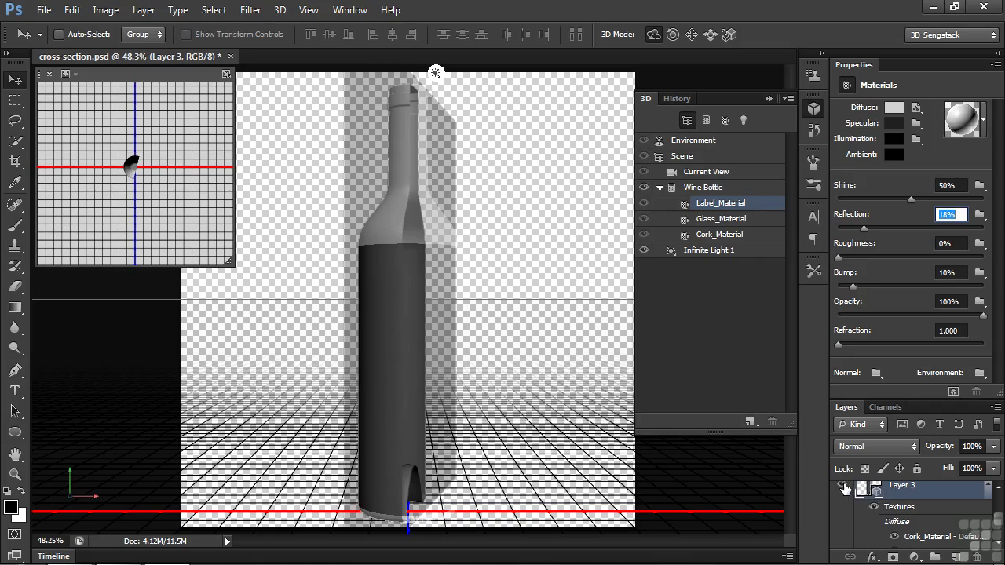
Step: Hide Layer 3 with the wine bottle, and show and select Layer 1 with the Earth globe
click(842, 486)
scroll(986, 514, down, 3)
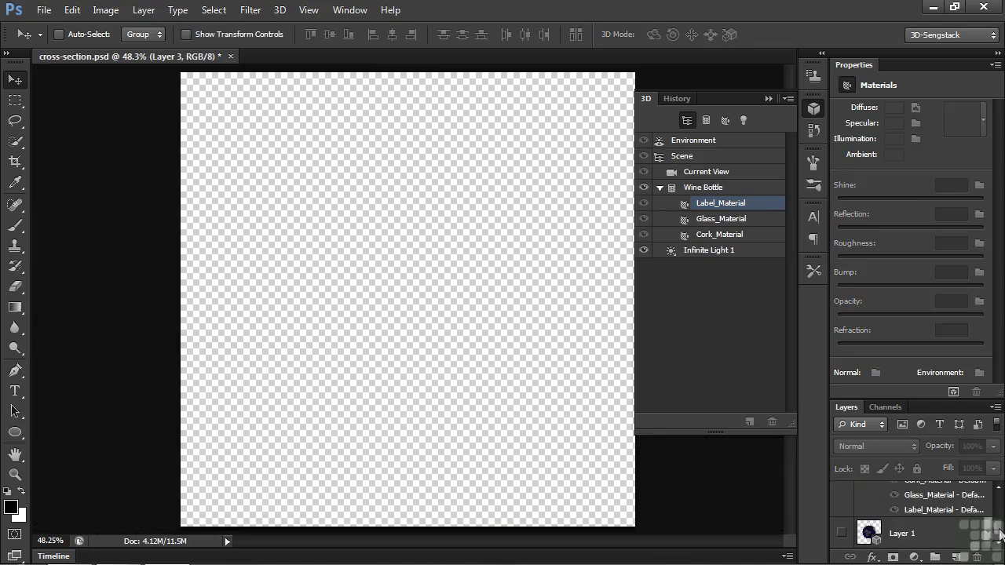
click(842, 534)
click(868, 534)
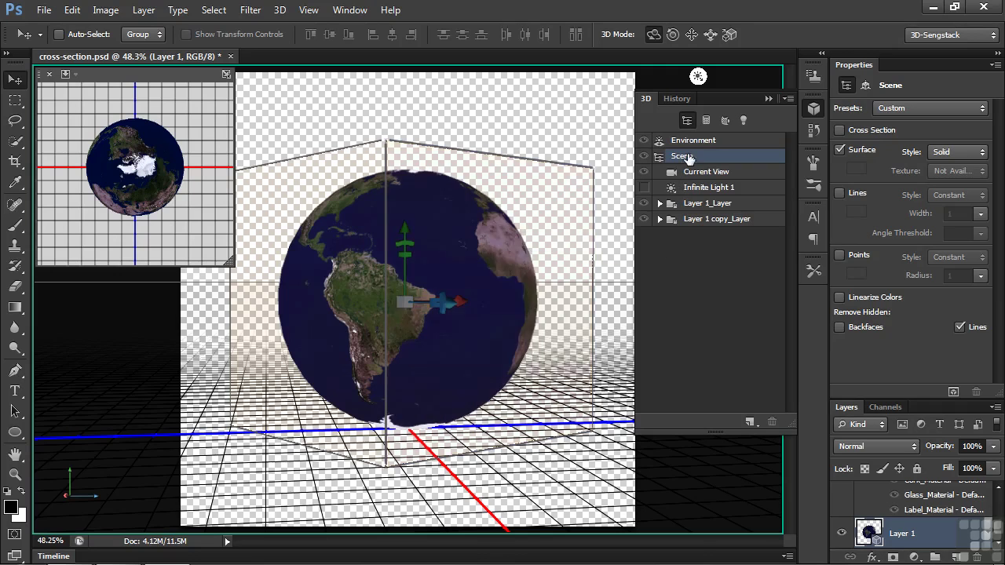
Step: Enable the cross section on the globe's scene and rotate the globe around its vertical axis to face the cut side
click(840, 131)
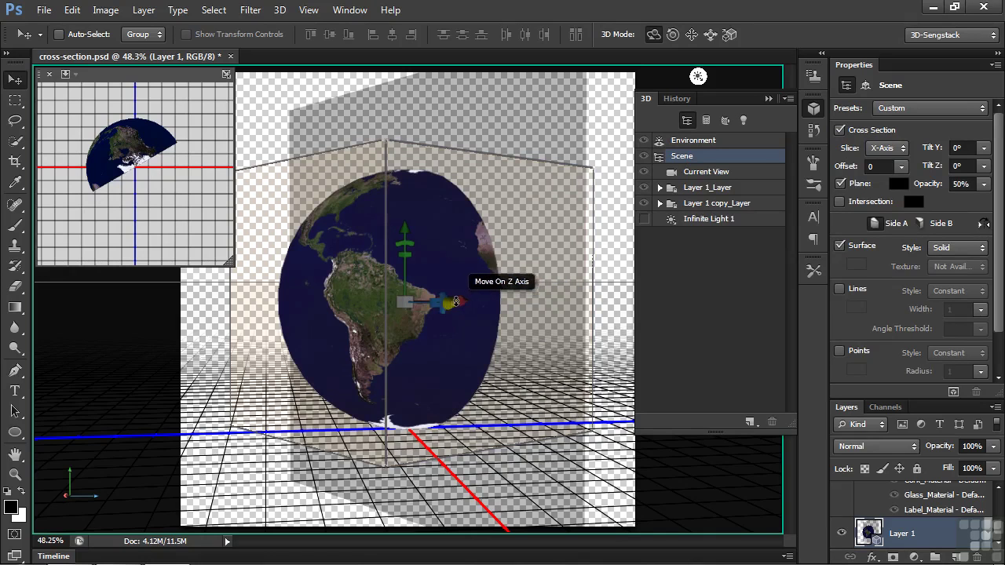
drag(457, 302, 654, 307)
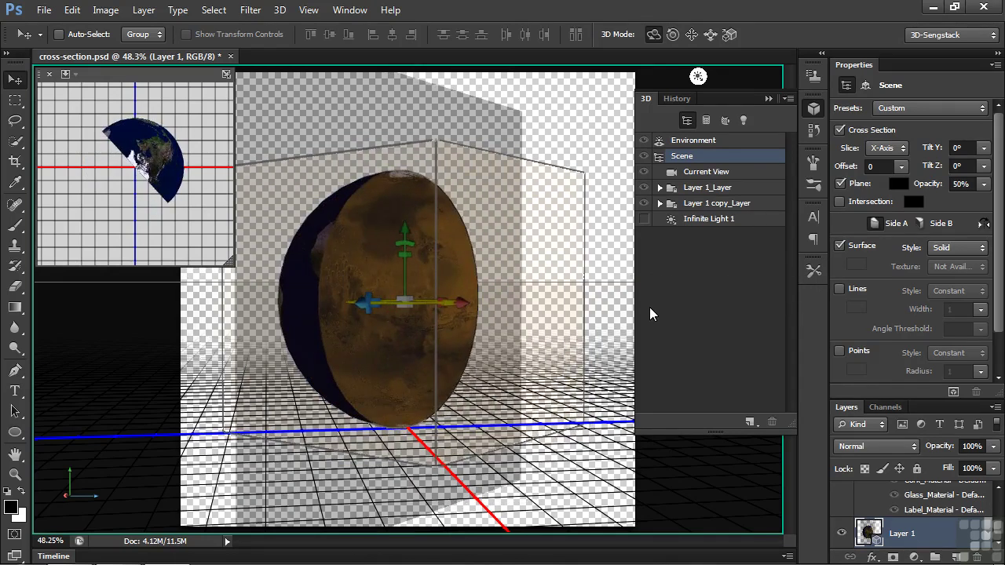